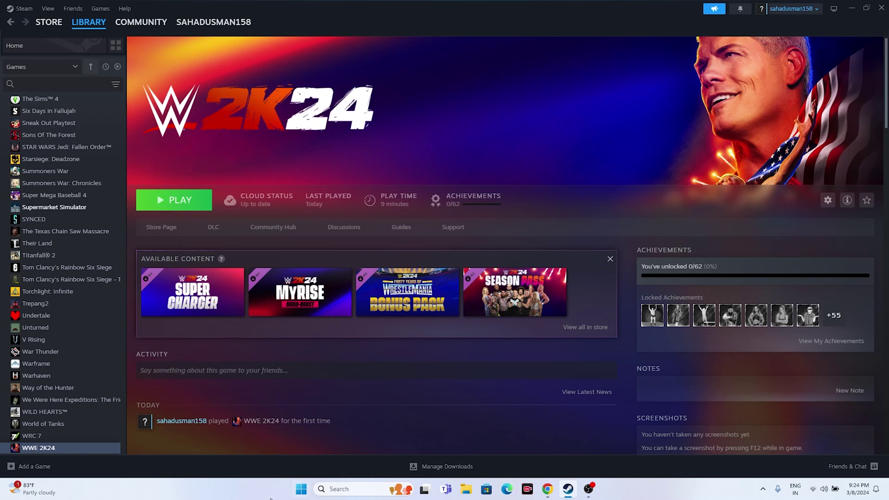
# View the Restart option among the Windows power options without restarting the computer.
pyautogui.click(299, 491)
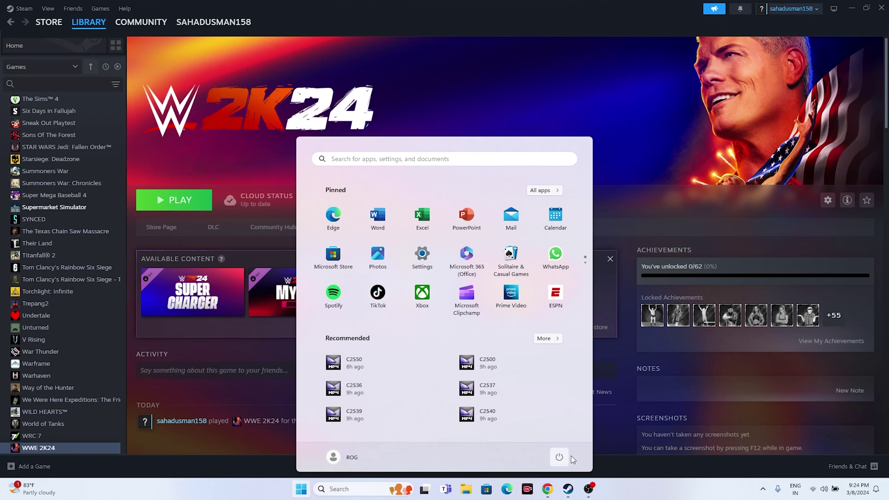
pyautogui.click(559, 459)
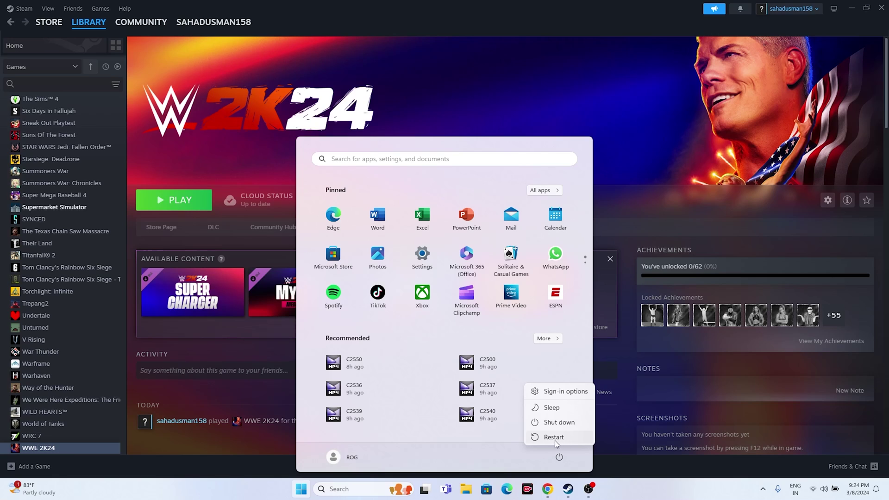
pyautogui.click(628, 496)
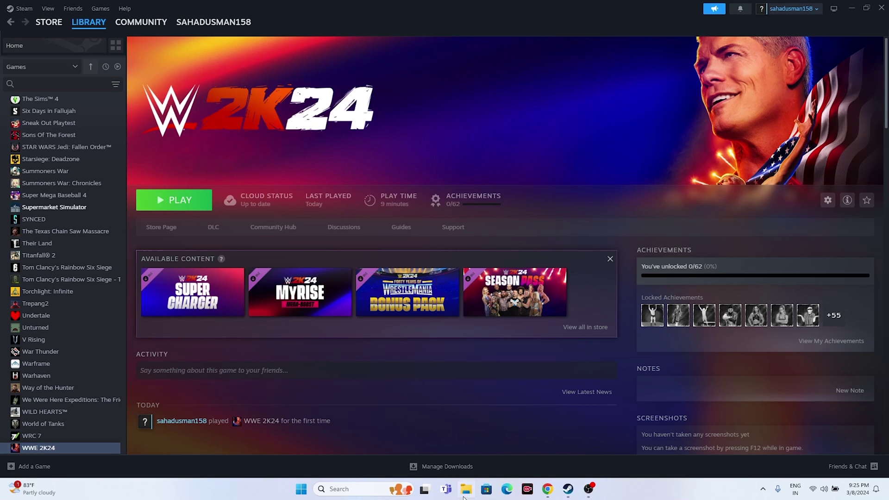
# Browse the installed files of WWE 2K24 from its Steam properties.
pyautogui.rightClick(63, 450)
pyautogui.click(87, 441)
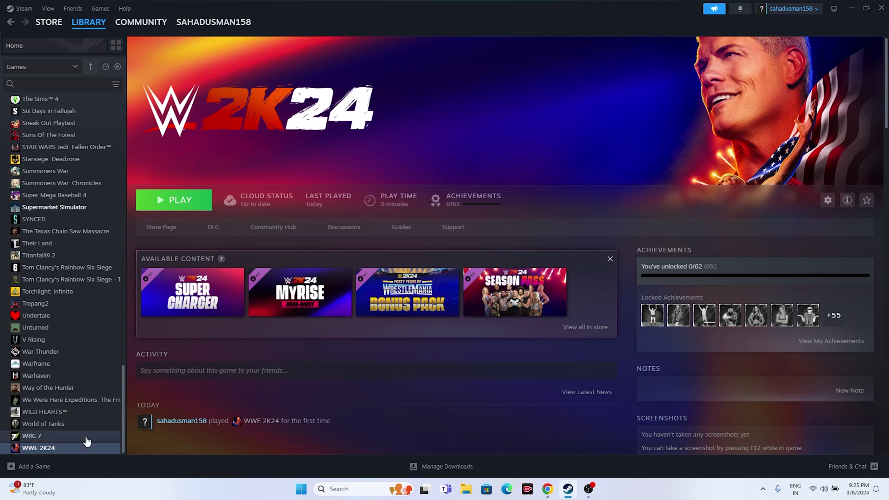
pyautogui.click(281, 179)
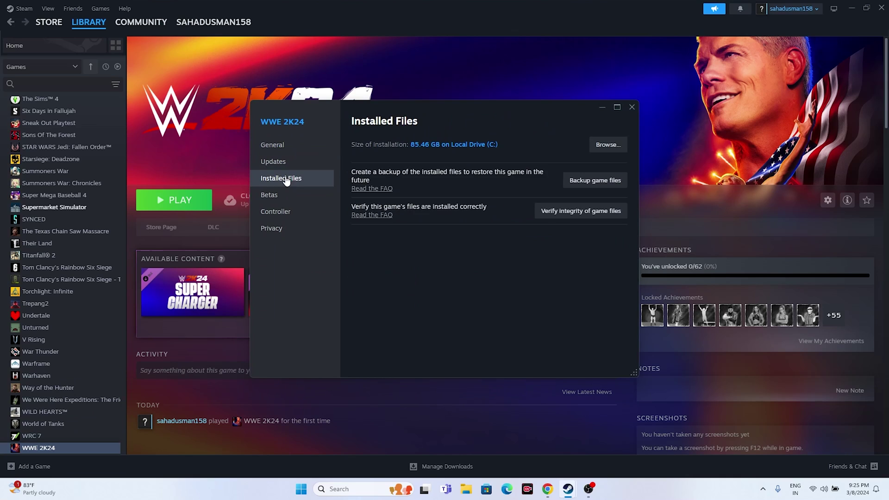
pyautogui.click(610, 146)
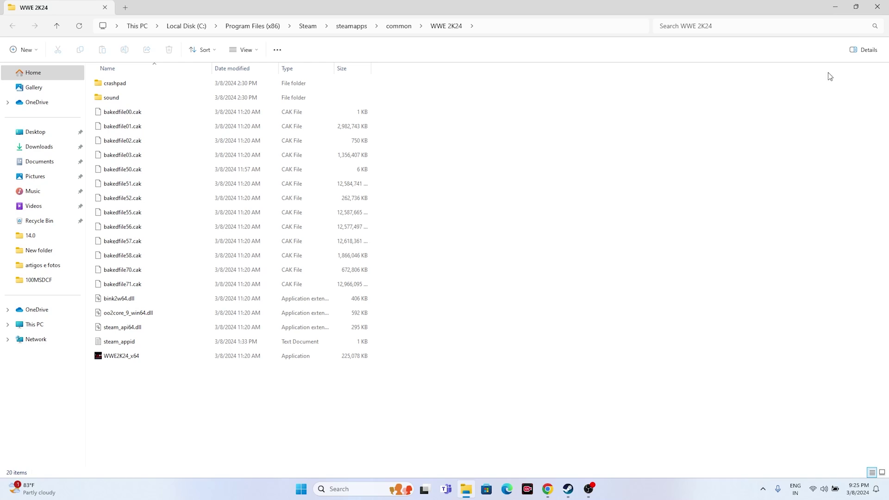
# Clear the desktop by closing the game's folder and properties, minimizing Steam, and dismissing the OBS Studio update notice.
pyautogui.click(876, 7)
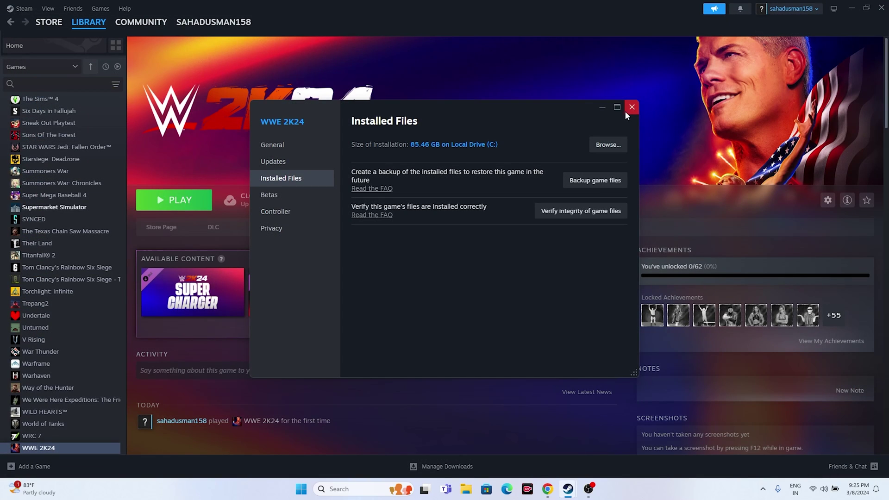
pyautogui.click(632, 107)
pyautogui.click(851, 8)
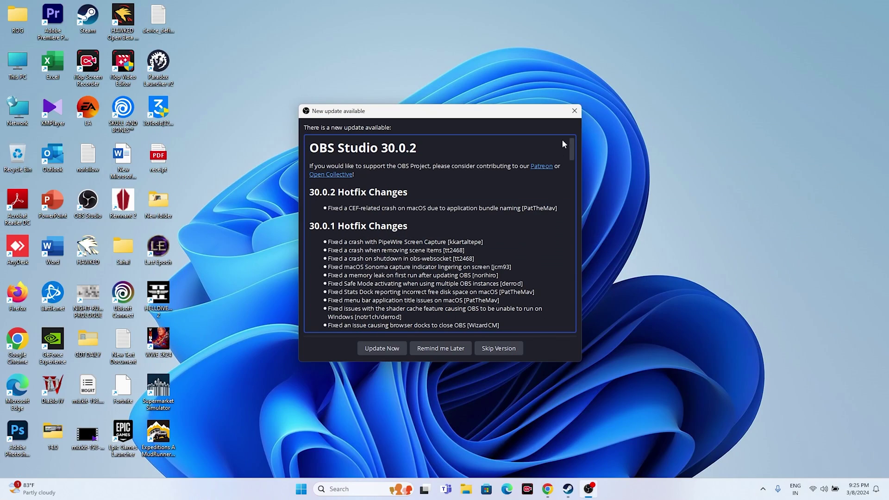
pyautogui.click(574, 111)
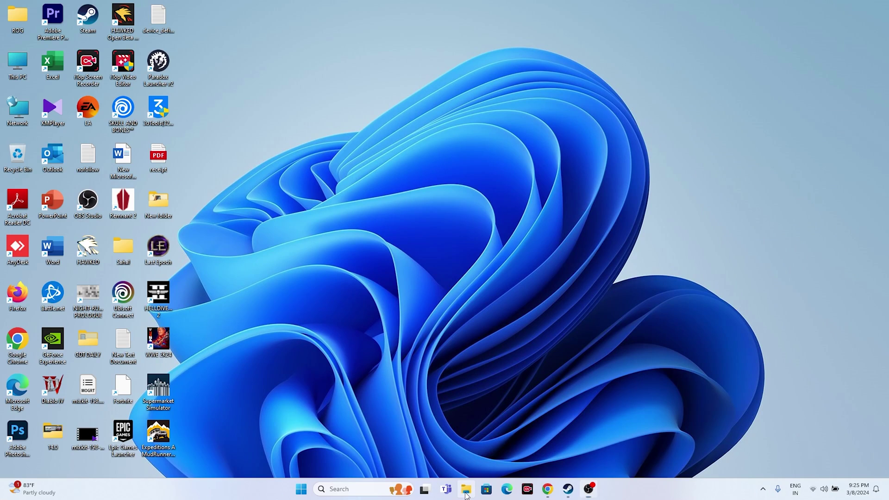
# In File Explorer, open the Steam folder under Program Files (x86) on Local Disk (C:).
pyautogui.click(465, 490)
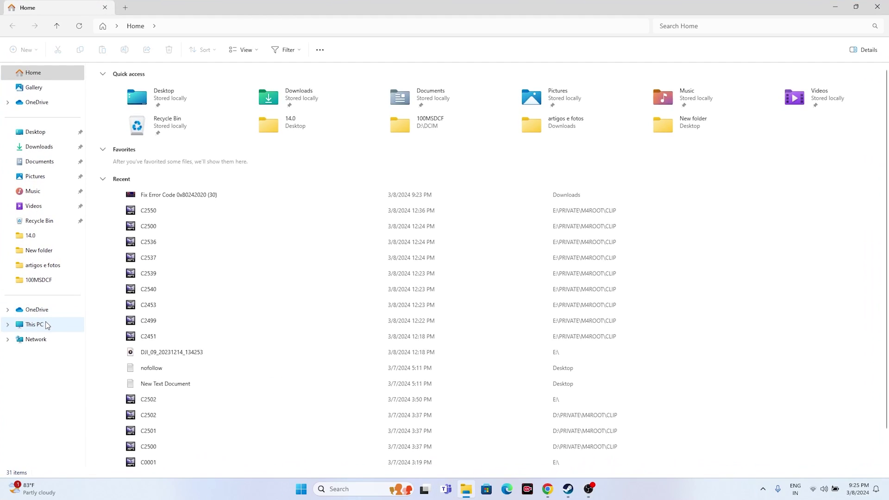
pyautogui.click(45, 324)
pyautogui.doubleClick(129, 96)
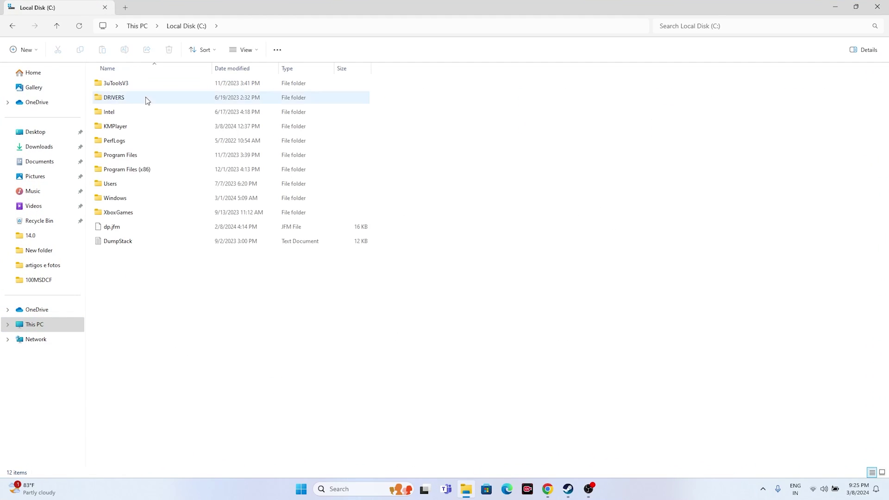
pyautogui.doubleClick(126, 170)
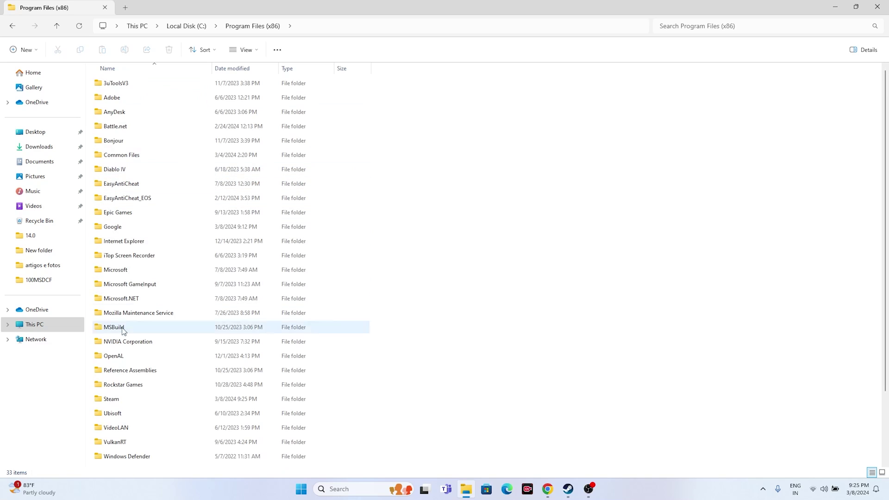
pyautogui.doubleClick(119, 399)
# Open the WWE 2K24 game folder inside steamapps\common.
pyautogui.click(122, 299)
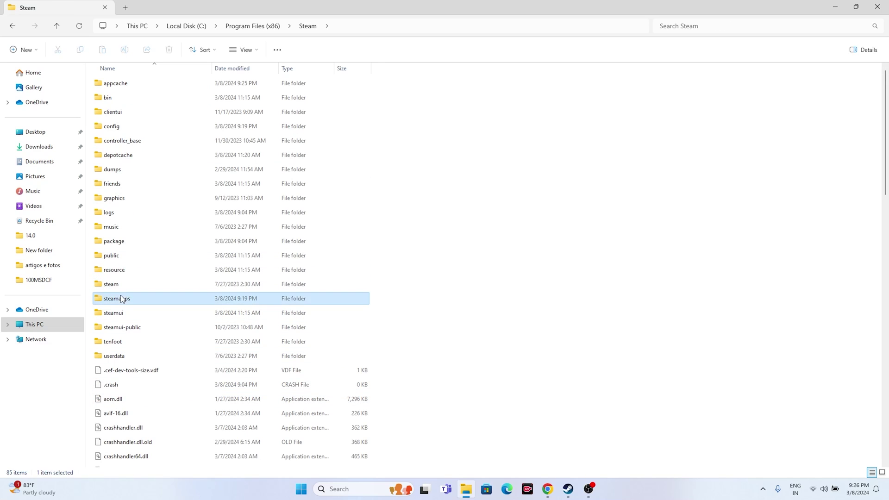
pyautogui.doubleClick(122, 299)
pyautogui.click(116, 84)
pyautogui.doubleClick(117, 85)
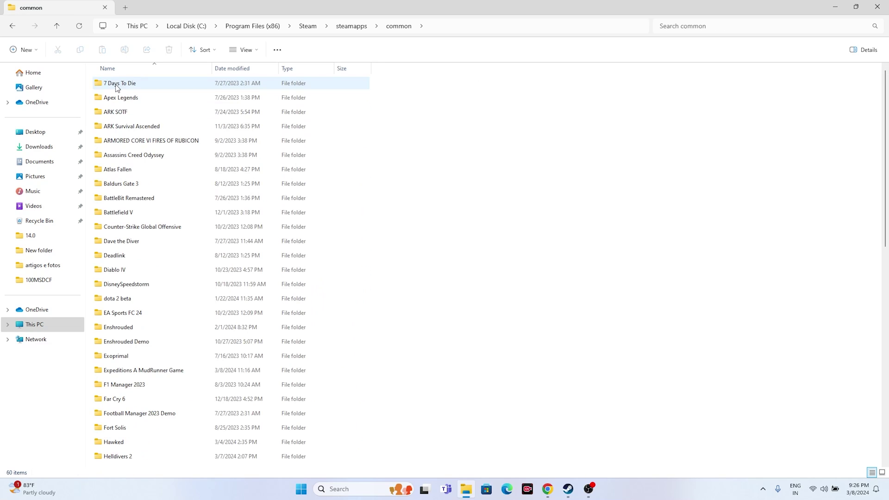
pyautogui.scroll(-7, 155, 260)
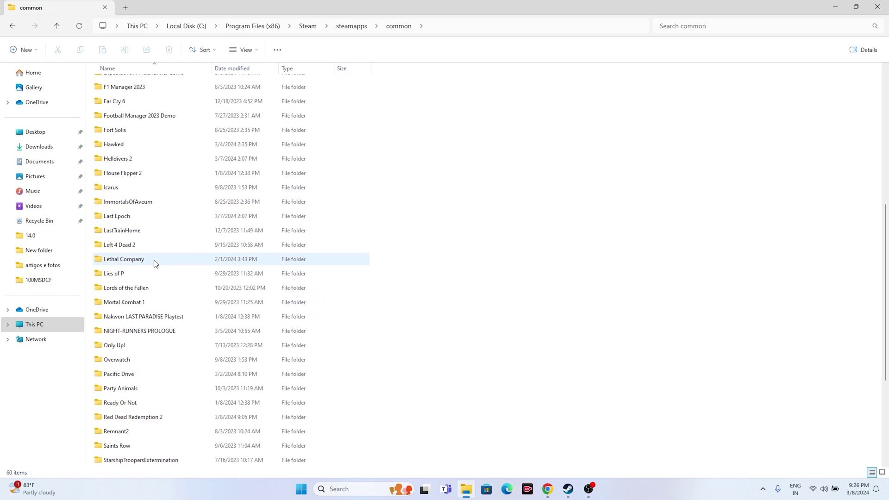
pyautogui.scroll(-4, 155, 262)
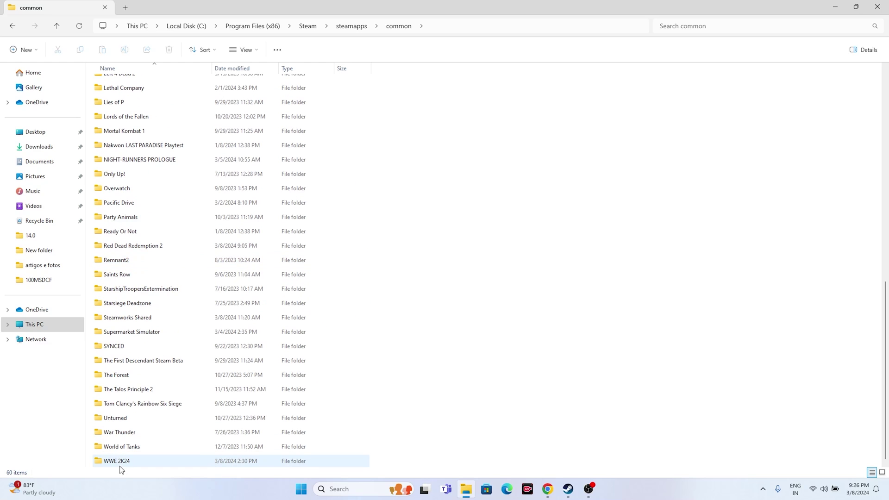
pyautogui.doubleClick(116, 464)
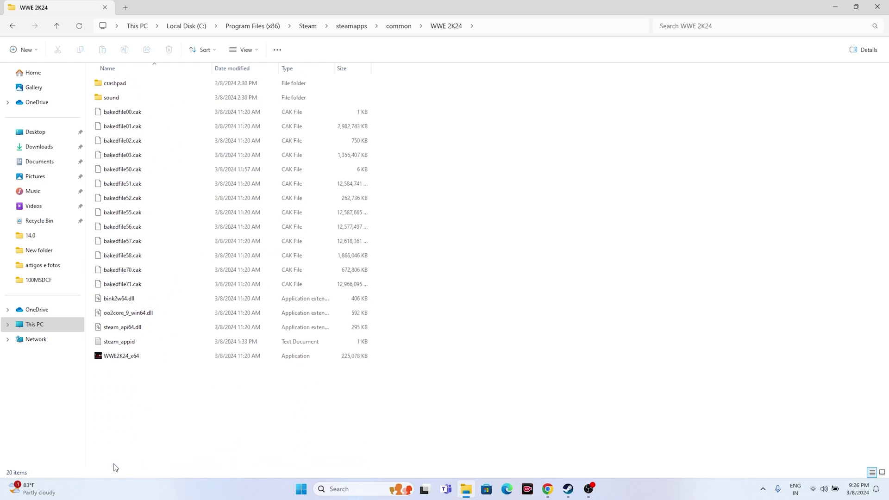
# In the properties of the WWE2K24_x64 application, enable compatibility mode for Windows 7 and apply it.
pyautogui.click(129, 356)
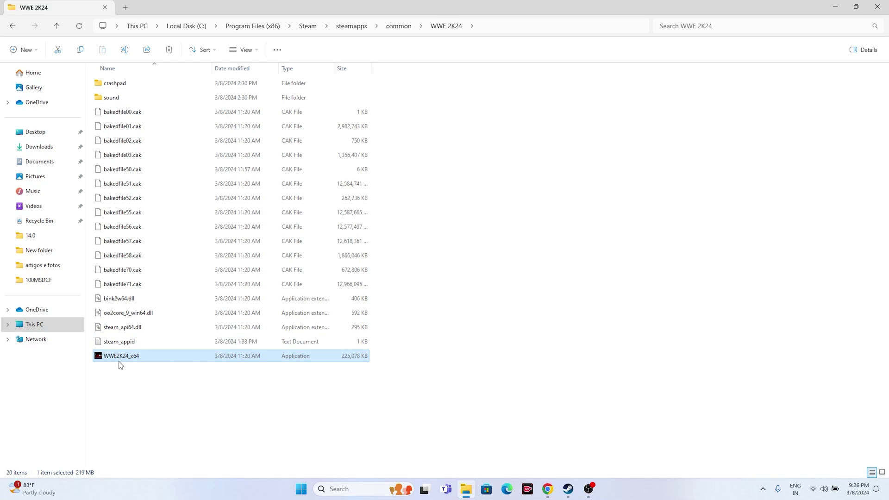
pyautogui.rightClick(194, 364)
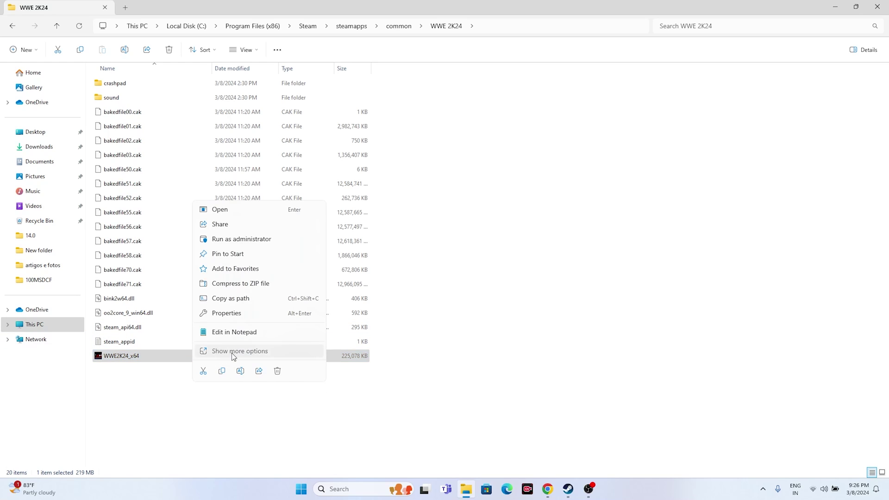
pyautogui.click(231, 353)
pyautogui.click(234, 352)
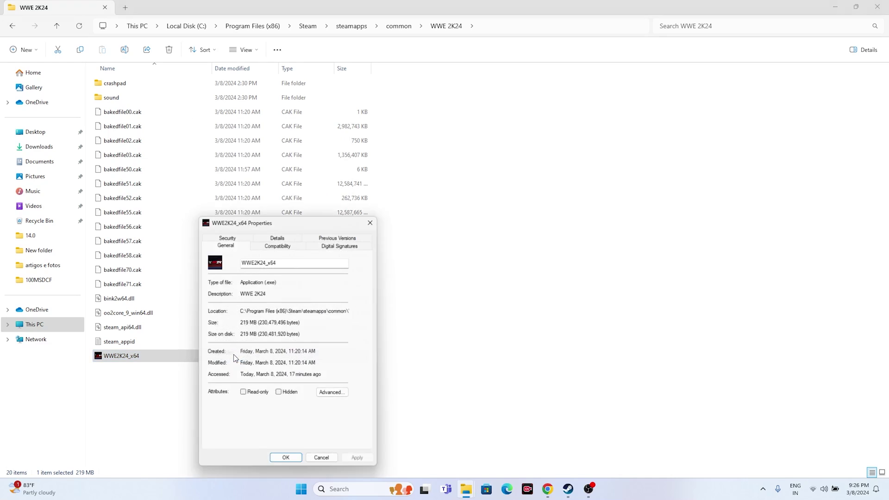
pyautogui.click(257, 243)
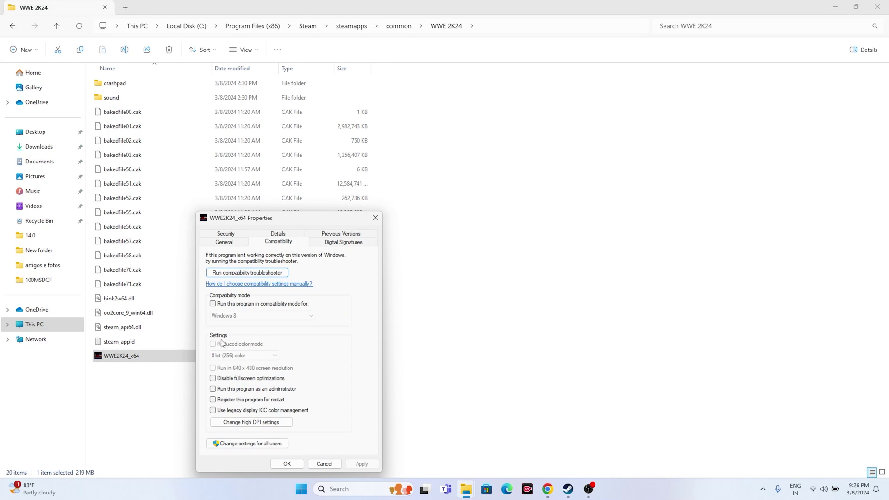
pyautogui.click(214, 305)
pyautogui.click(260, 316)
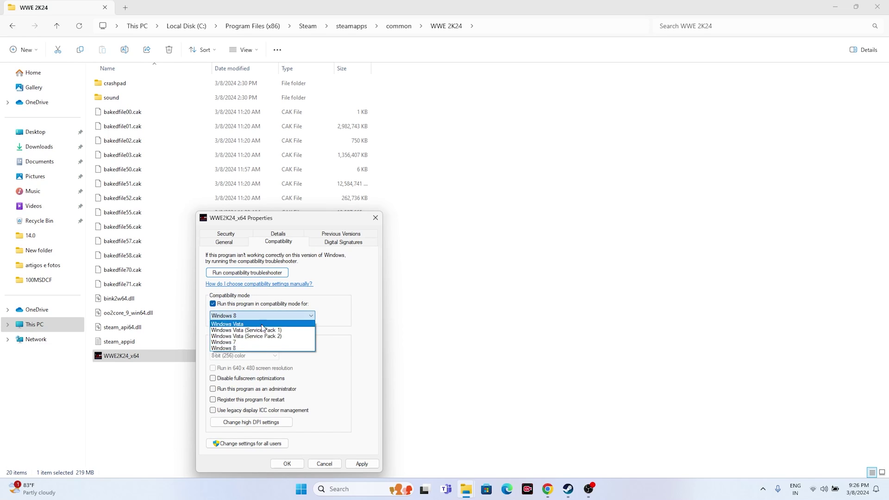
pyautogui.click(234, 343)
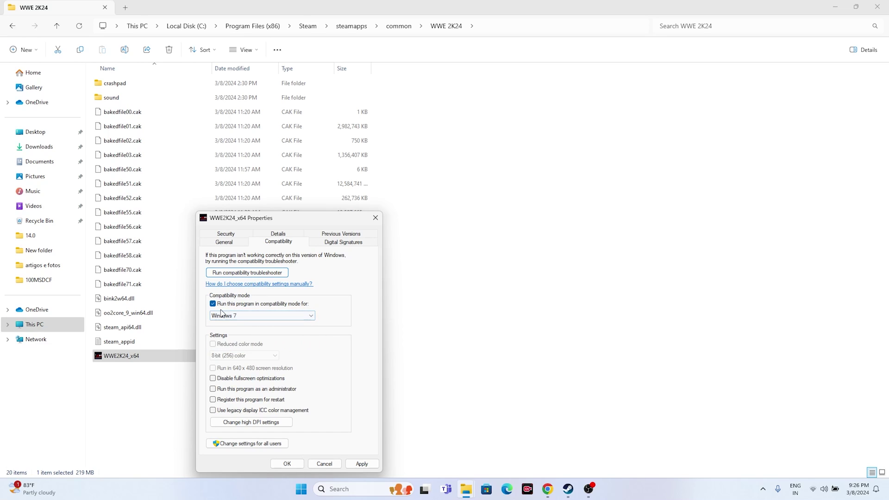
pyautogui.click(363, 465)
# Change the application's compatibility mode to Windows 8 and apply it.
pyautogui.click(234, 317)
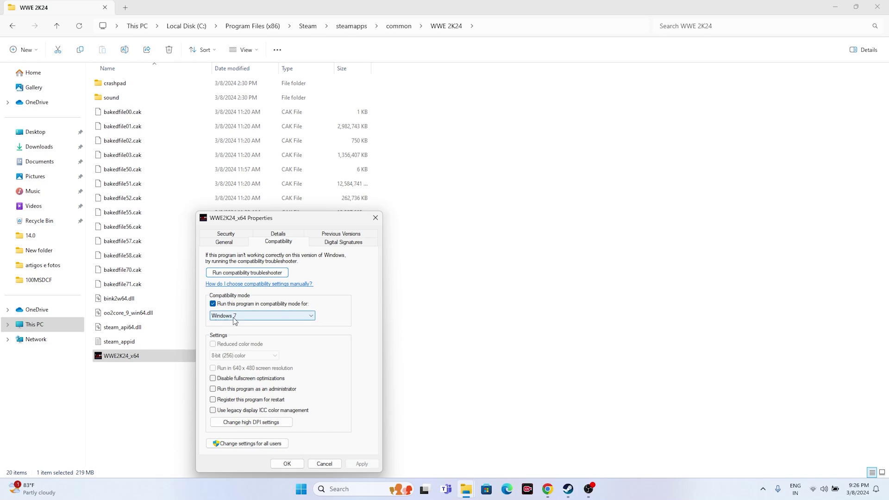
pyautogui.click(240, 349)
pyautogui.click(362, 463)
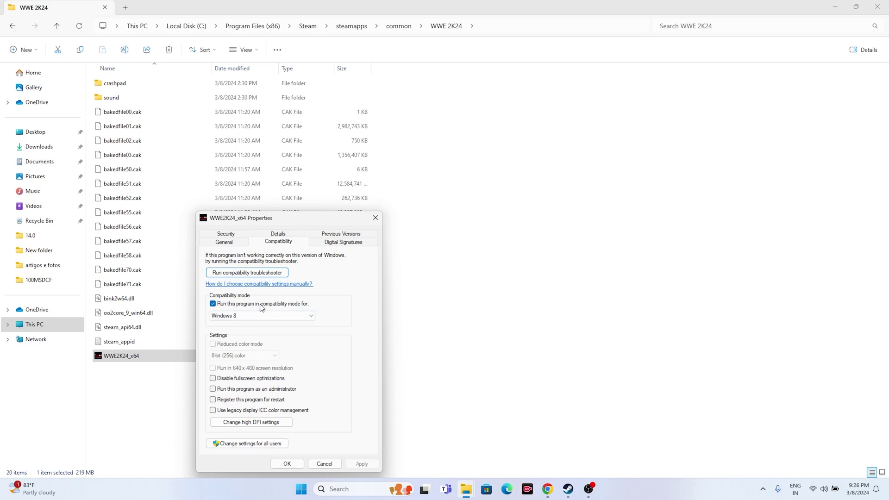
# Set WWE2K24_x64 to run as an administrator, save its properties, and close the game folder.
pyautogui.click(215, 389)
pyautogui.click(362, 464)
pyautogui.click(287, 464)
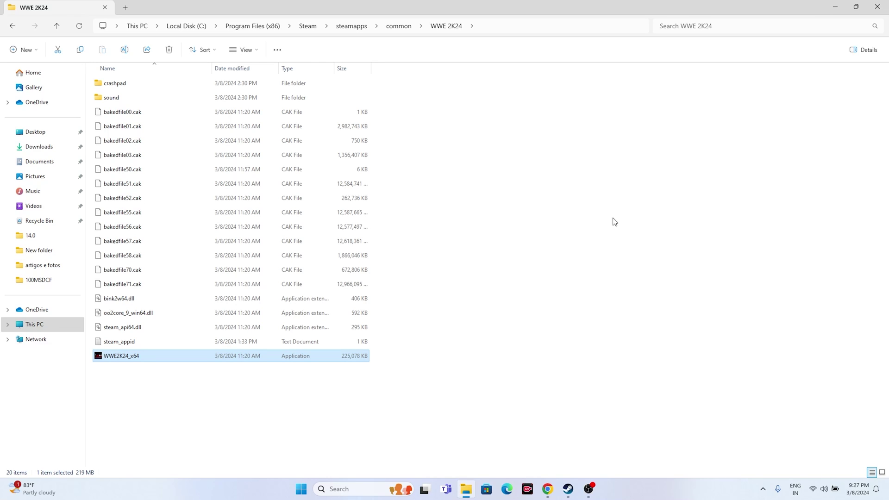
pyautogui.click(874, 9)
# Check the WWE 2K24 library page in Steam and return to the desktop.
pyautogui.click(568, 489)
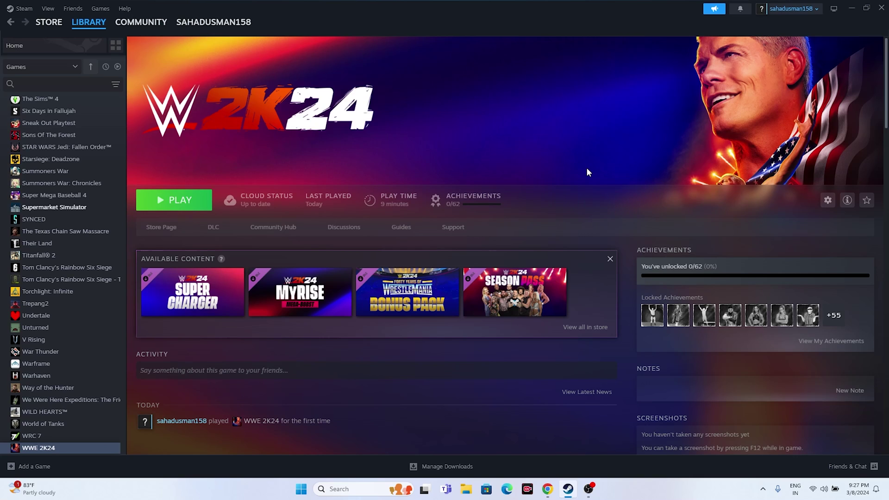
pyautogui.click(866, 8)
pyautogui.click(803, 78)
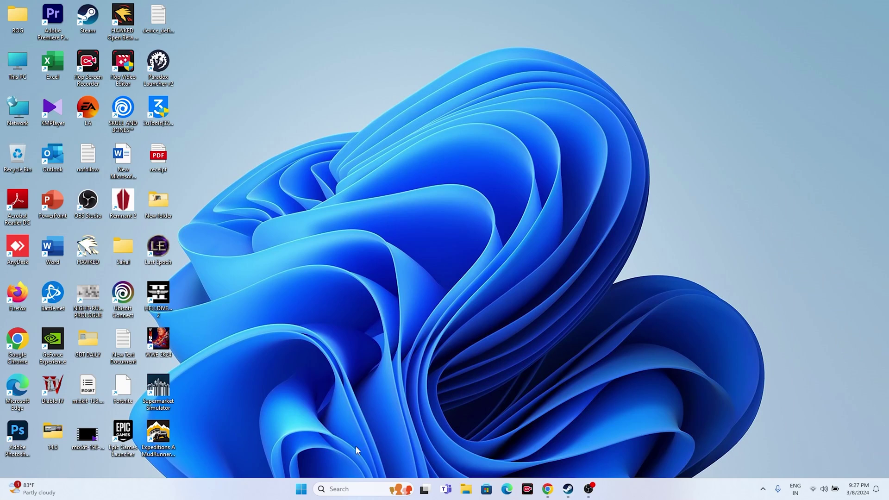
# Open Windows Settings and view the Windows Update page.
pyautogui.click(352, 489)
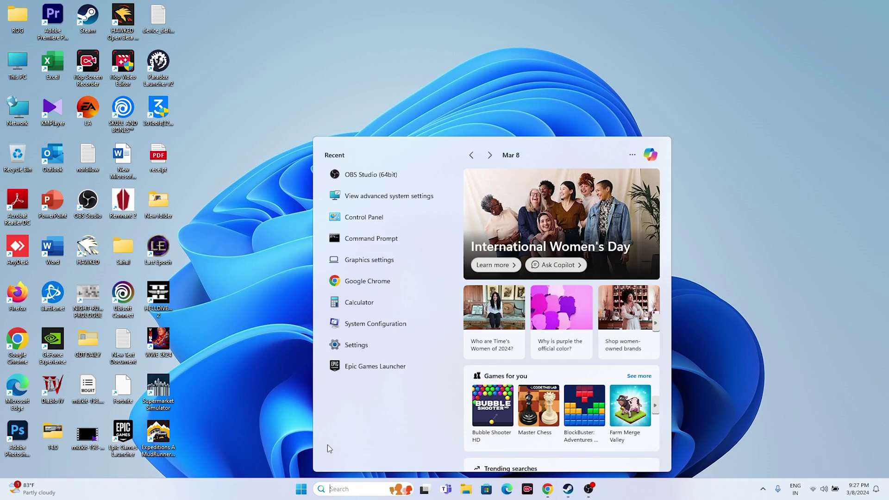
pyautogui.click(339, 350)
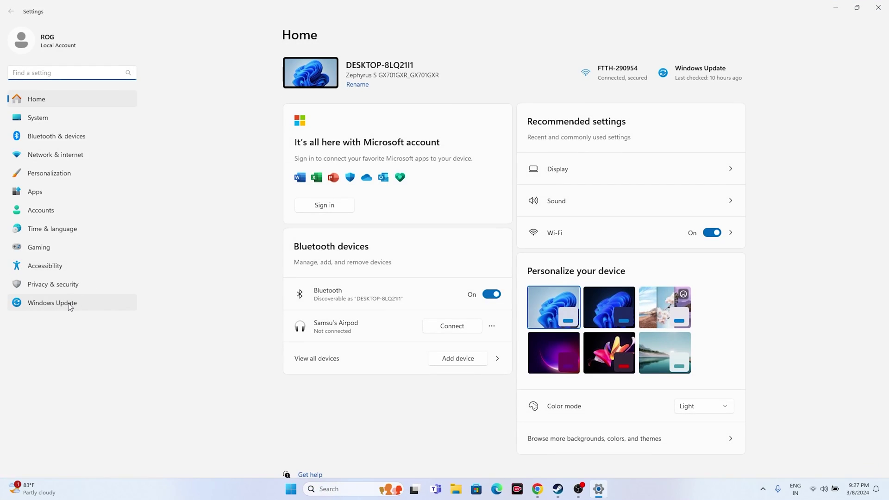
pyautogui.click(70, 305)
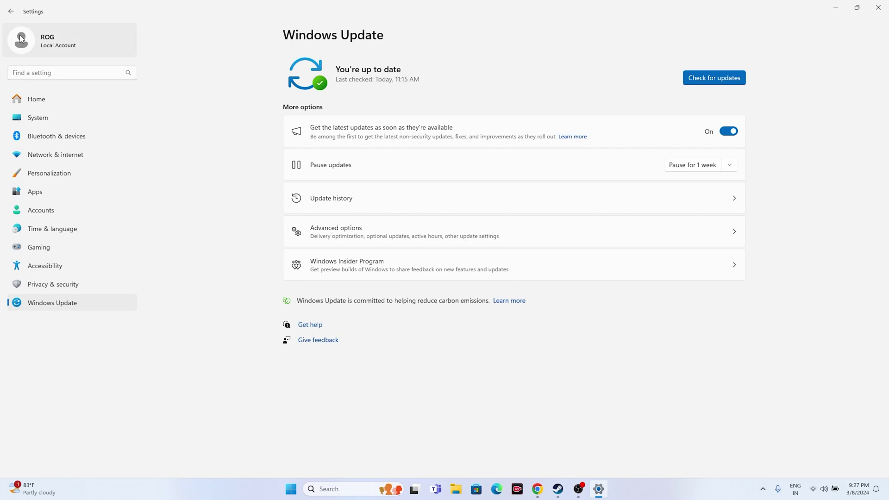
# Review the automatic time zone and time options in the Date & time settings.
pyautogui.click(11, 11)
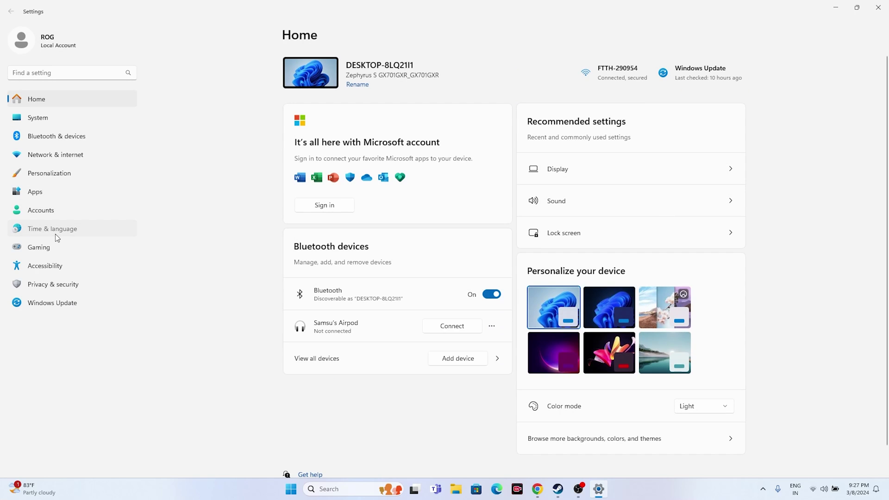
pyautogui.click(54, 232)
pyautogui.click(322, 120)
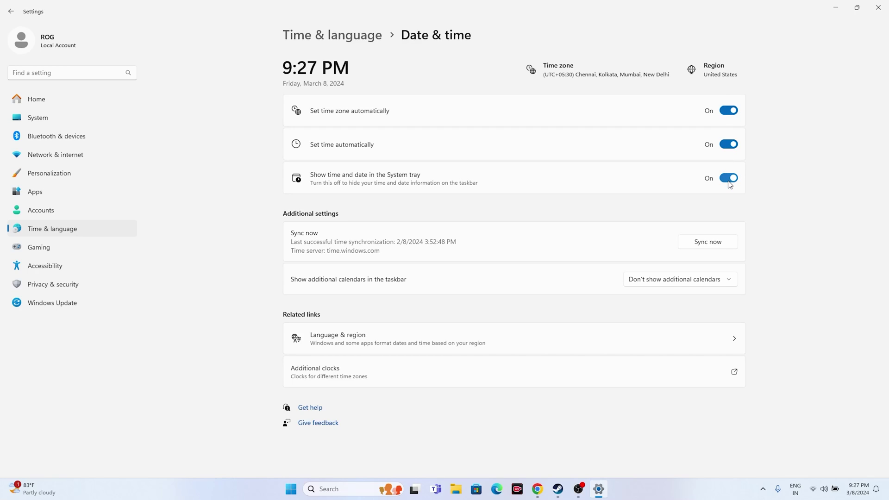
# View the display language and country or region in the Language & region settings.
pyautogui.click(11, 11)
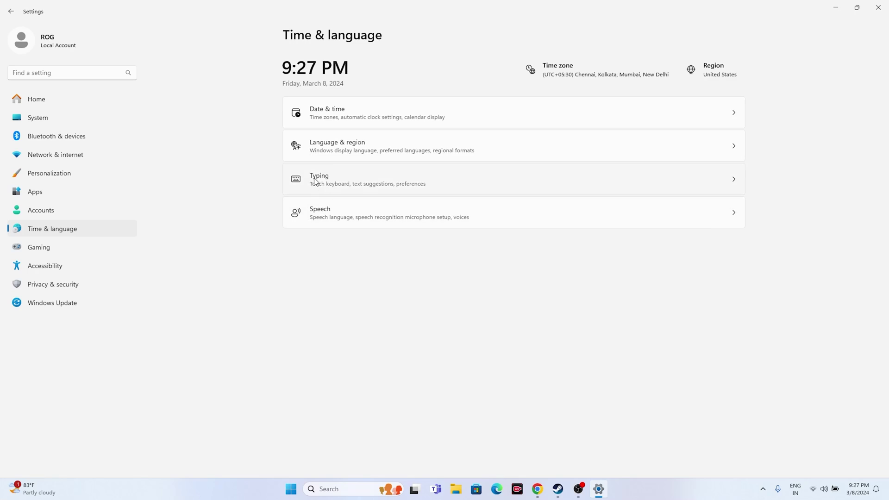
pyautogui.click(343, 149)
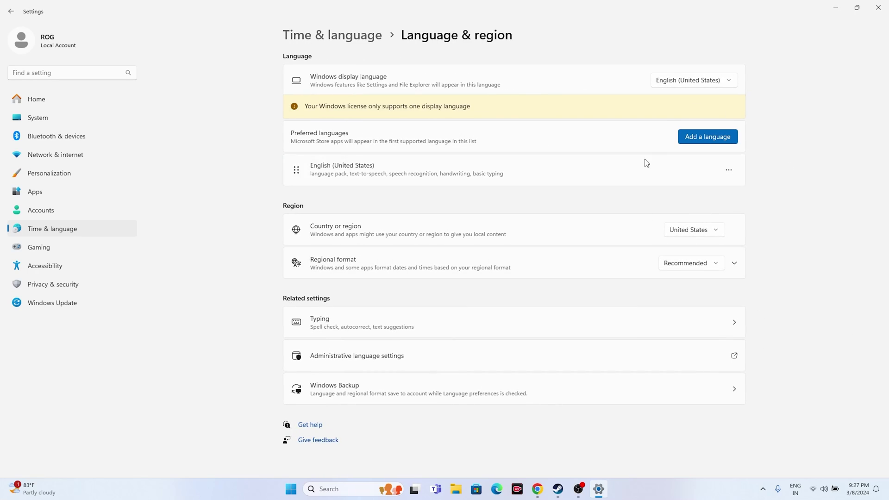
# Keep United States as the country or region, close Settings and switch to Steam.
pyautogui.click(717, 232)
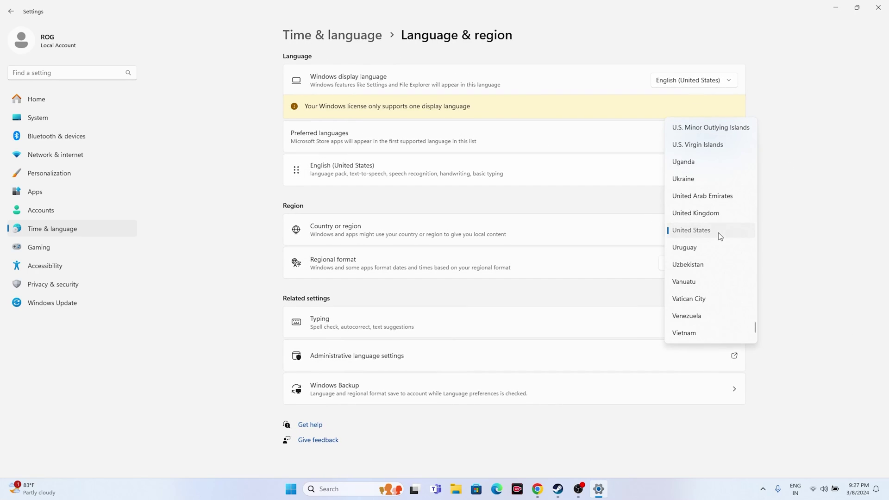
pyautogui.click(718, 232)
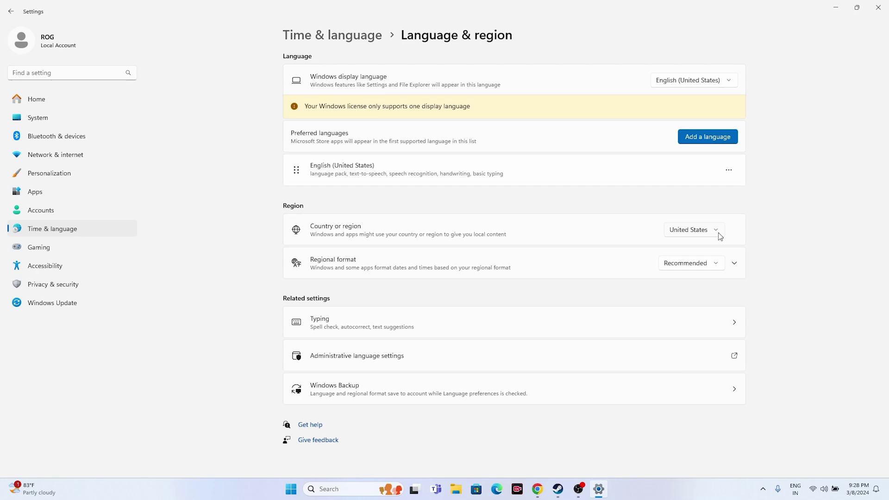
pyautogui.click(878, 7)
pyautogui.click(568, 489)
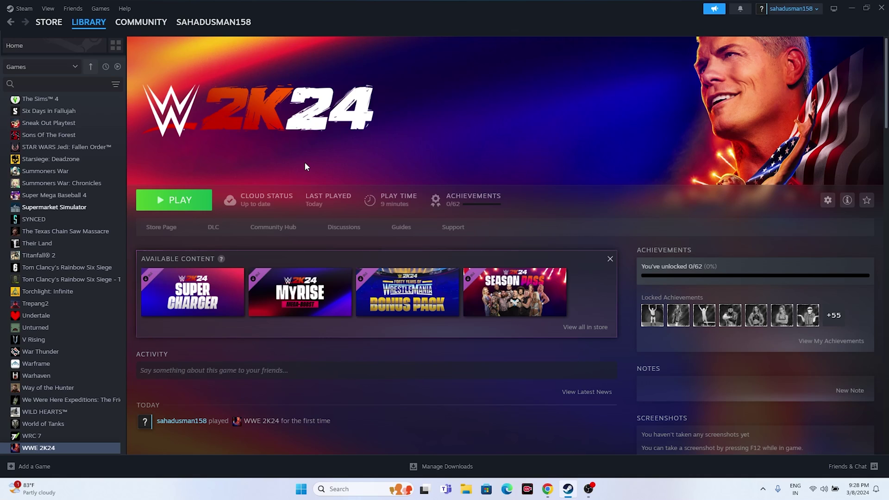
# View the WWE2K24 folder inside Documents in File Explorer, return to Documents and close the window.
pyautogui.click(472, 490)
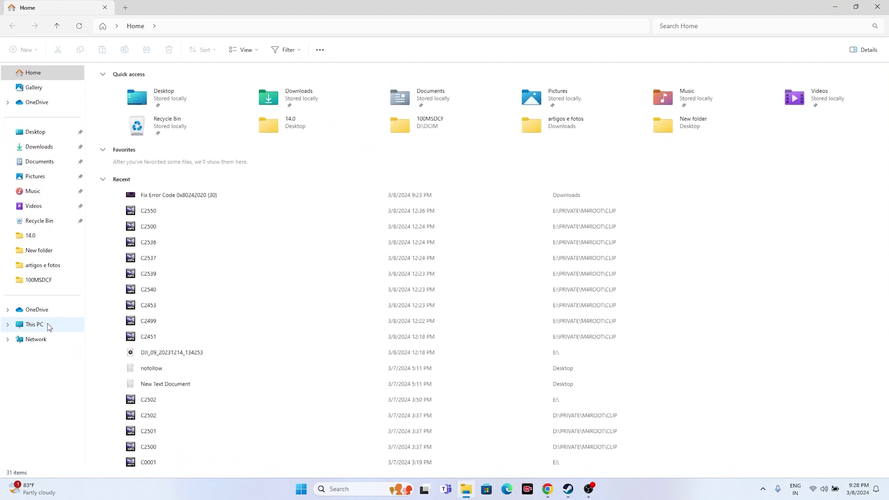
pyautogui.click(47, 323)
pyautogui.click(41, 162)
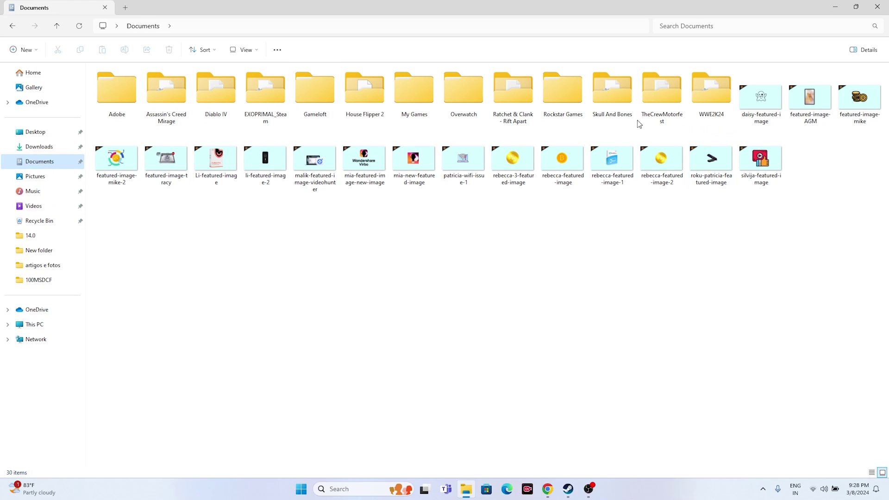
pyautogui.doubleClick(708, 113)
pyautogui.click(12, 26)
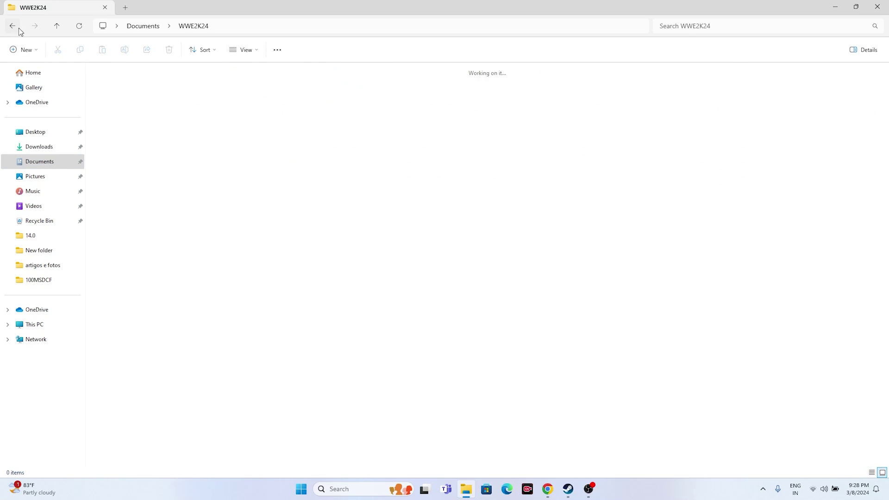
pyautogui.click(702, 115)
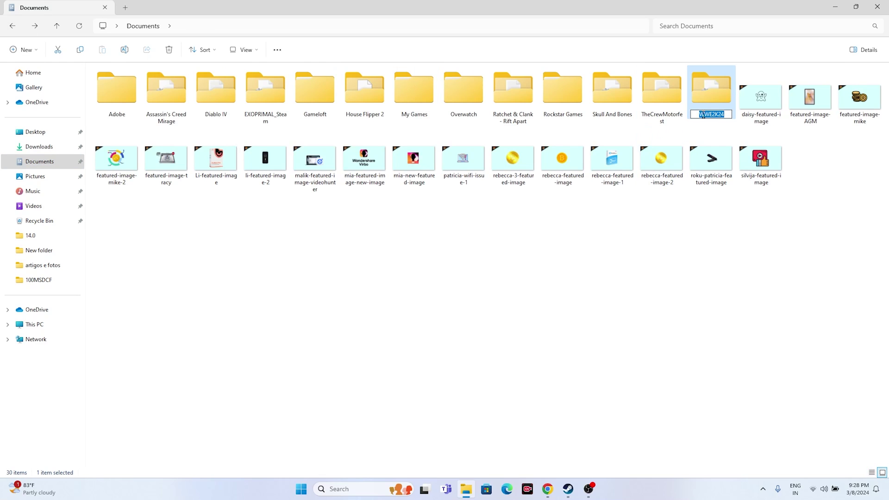
pyautogui.click(708, 288)
pyautogui.click(883, 6)
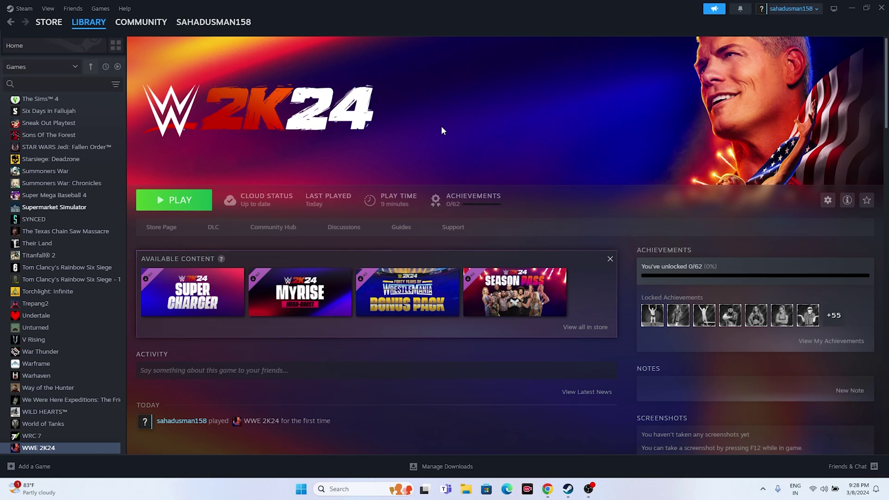
# Open Control Panel from Windows search and go to the list of apps allowed through Windows Defender Firewall.
pyautogui.click(851, 8)
pyautogui.click(343, 487)
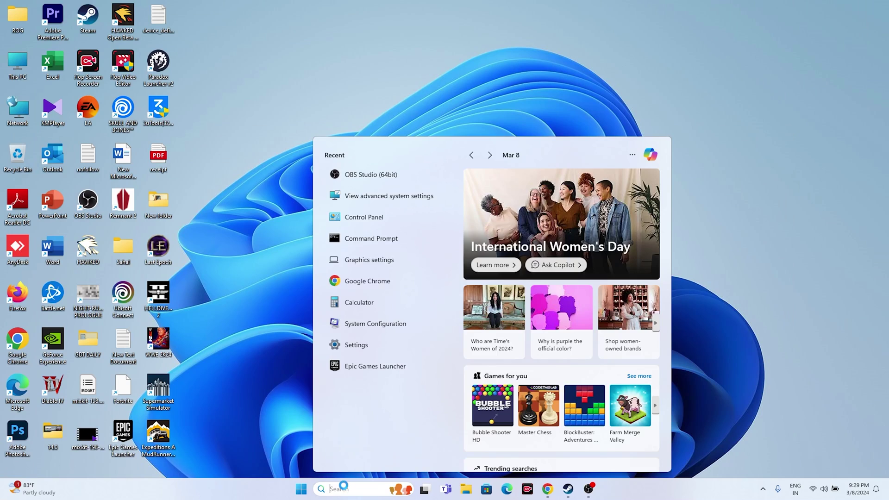
pyautogui.write('CONTR')
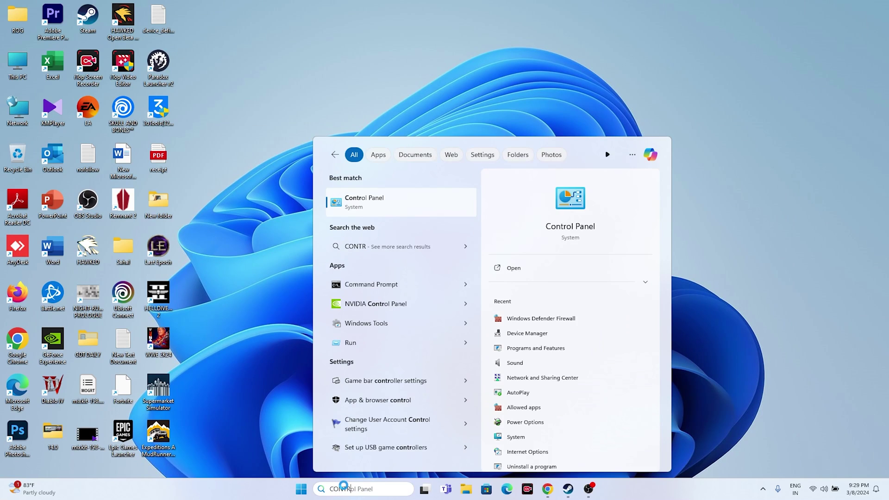
pyautogui.click(403, 204)
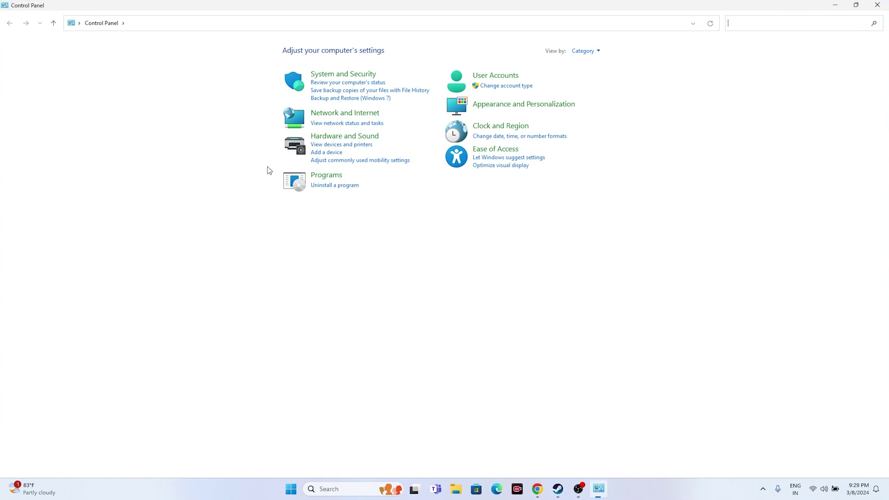
pyautogui.click(319, 77)
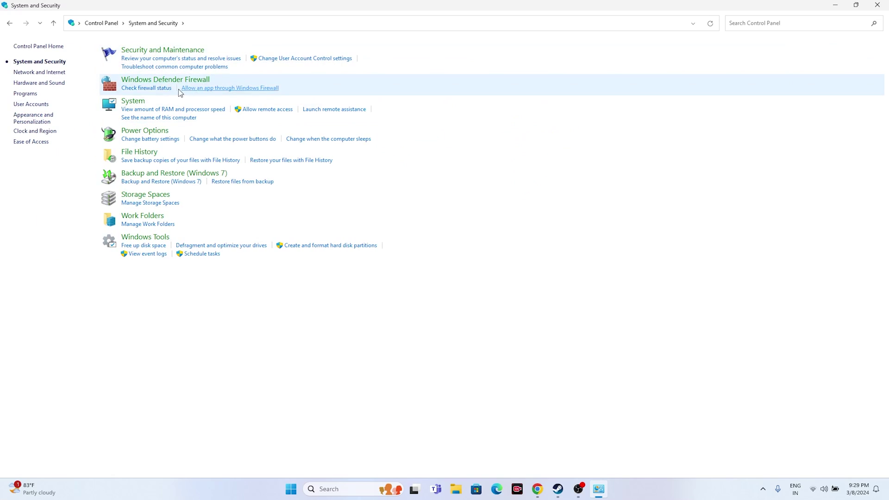
pyautogui.click(169, 81)
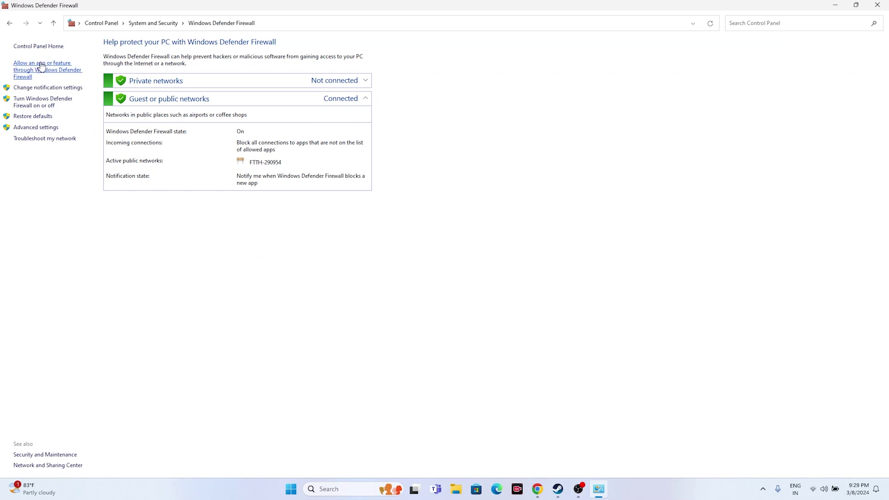
pyautogui.click(19, 69)
# Check the private and public network permissions for WWE 2K24 in the allowed apps list and close Control Panel.
pyautogui.scroll(-15, 406, 158)
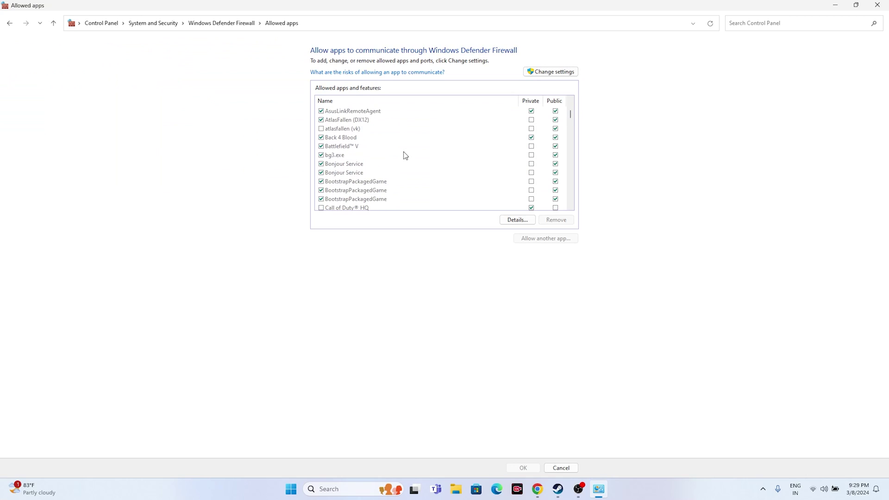
pyautogui.scroll(-20, 404, 156)
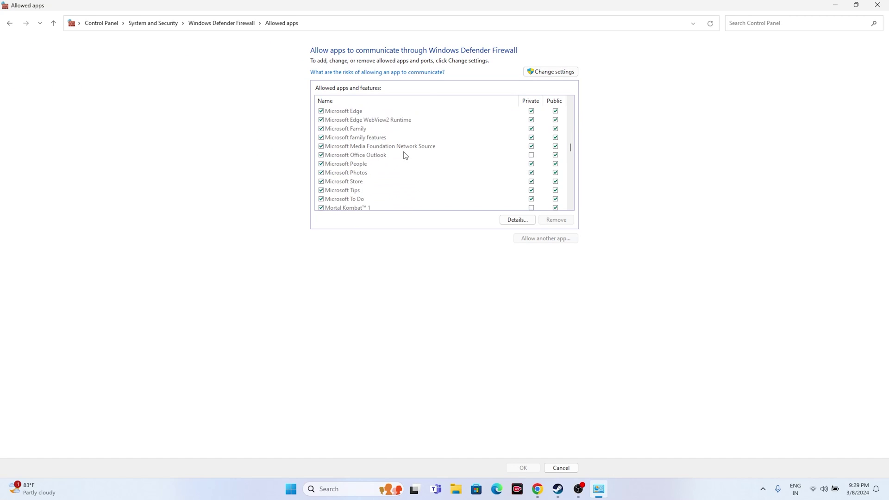
pyautogui.scroll(-15, 405, 155)
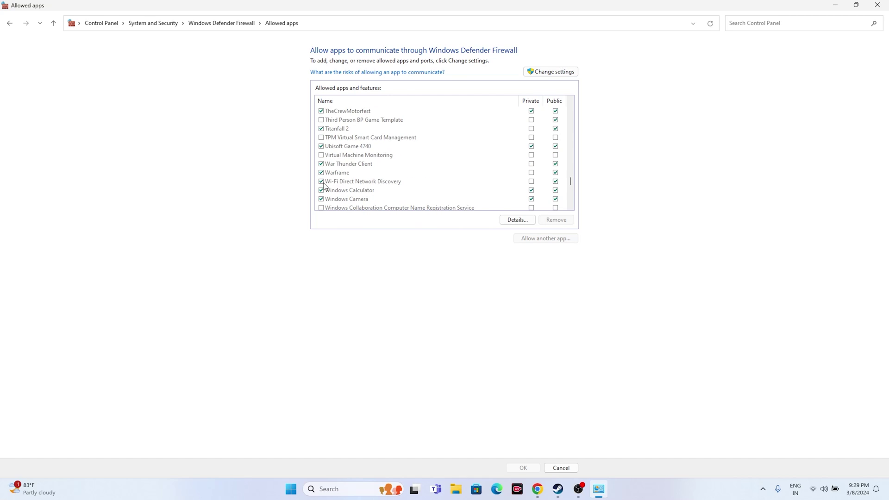
pyautogui.scroll(-2, 355, 169)
pyautogui.scroll(-7, 355, 169)
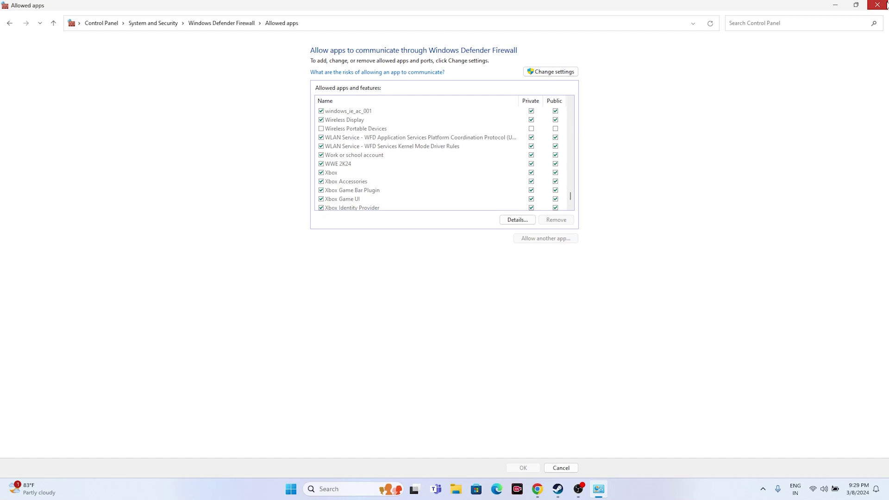
pyautogui.click(877, 5)
# Bring up the WWE 2K24 library page in Steam and return to the desktop.
pyautogui.click(568, 490)
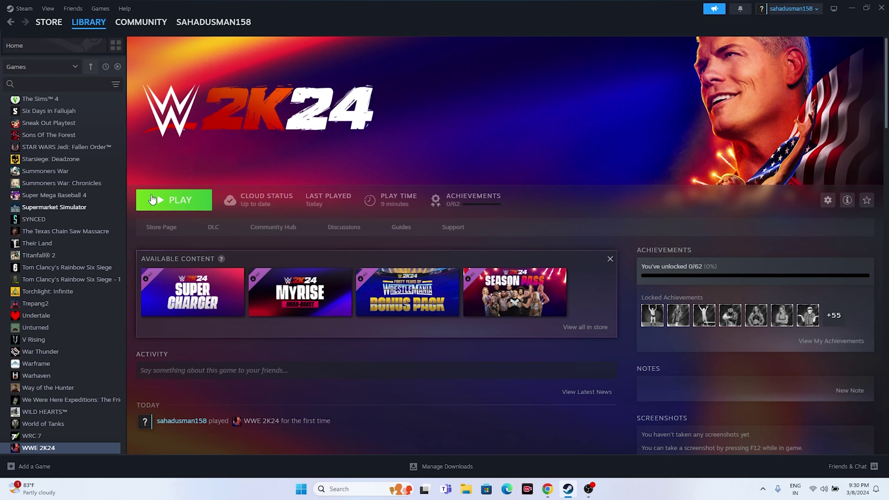
pyautogui.doubleClick(843, 7)
pyautogui.click(830, 40)
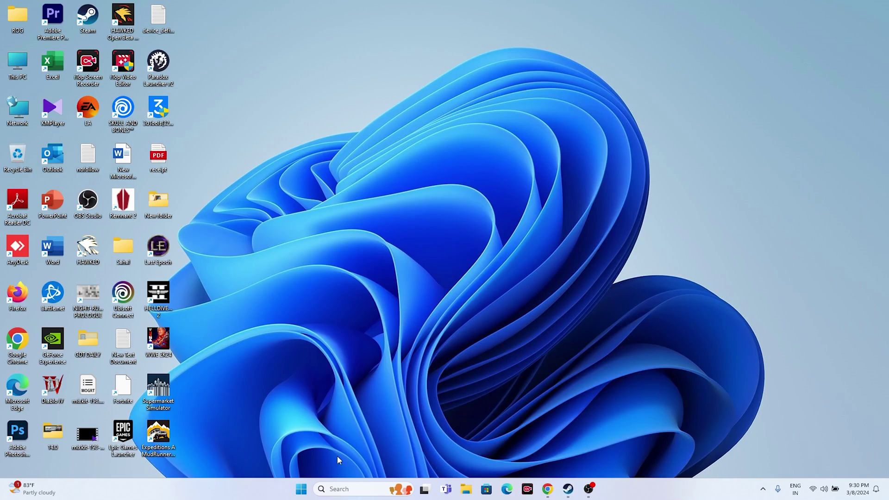
# Search Windows for System Configuration and open its list of services.
pyautogui.click(349, 489)
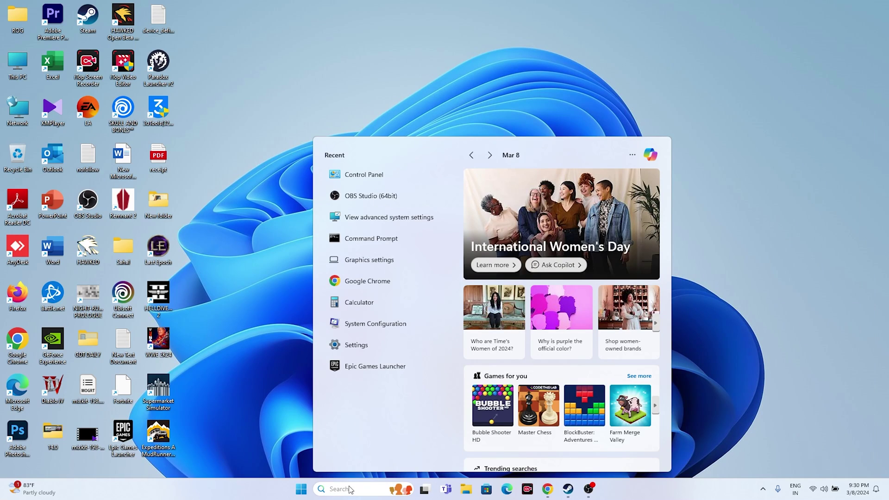
pyautogui.write('SYSTEM')
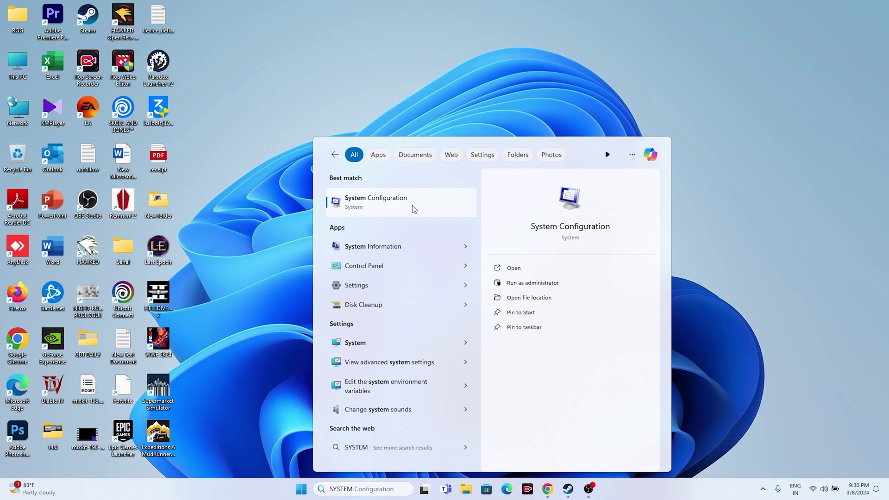
pyautogui.click(412, 206)
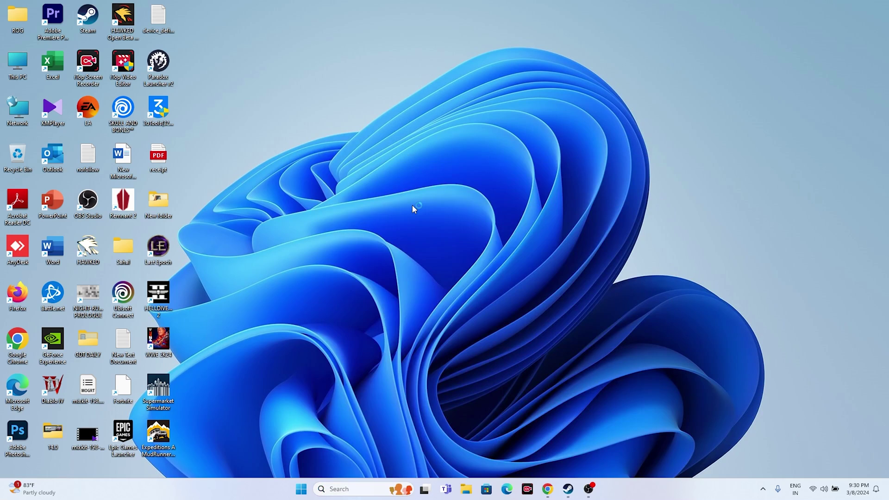
pyautogui.click(374, 172)
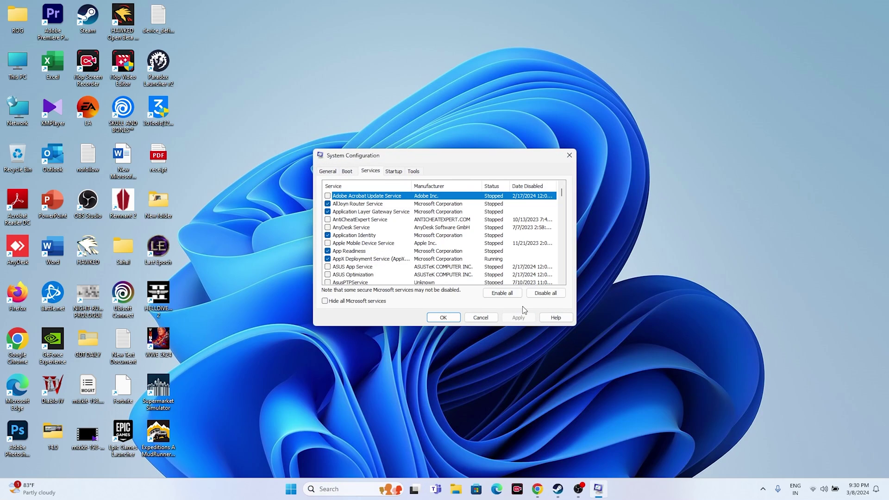
# Toggle the hiding of Microsoft services, disable all listed services and apply the change without restarting.
pyautogui.click(325, 301)
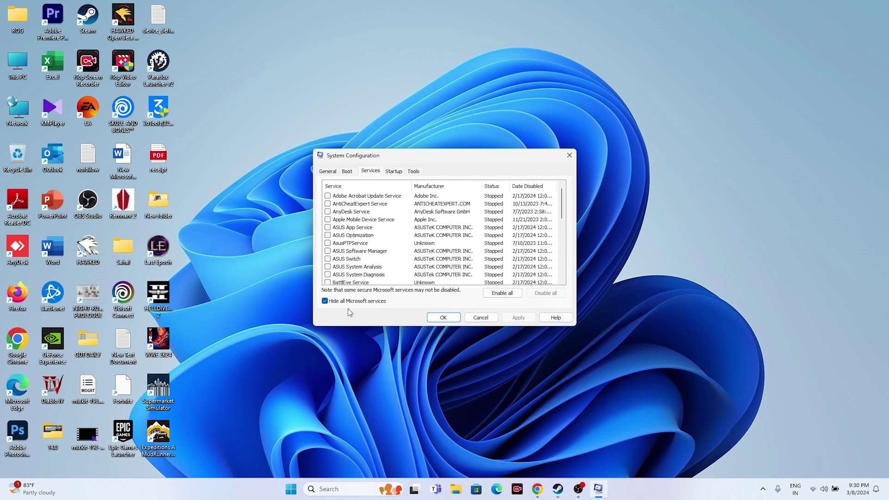
pyautogui.click(325, 301)
pyautogui.click(546, 294)
pyautogui.click(325, 301)
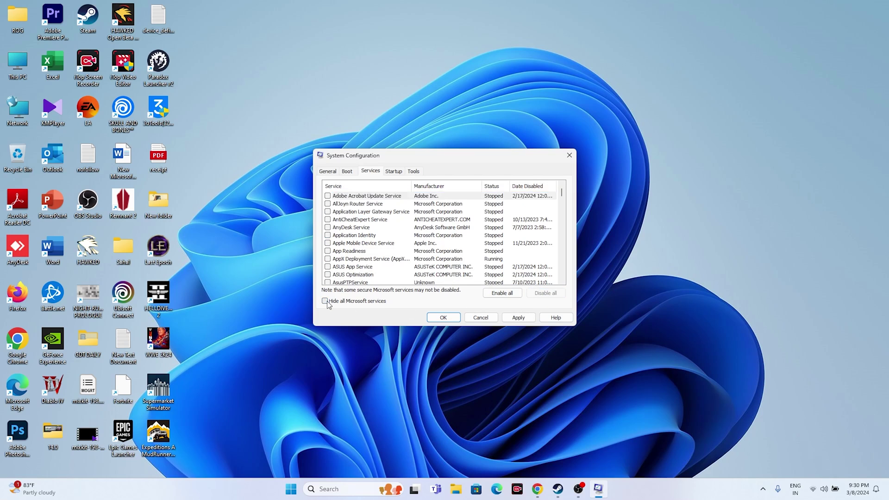
pyautogui.click(516, 318)
pyautogui.click(440, 319)
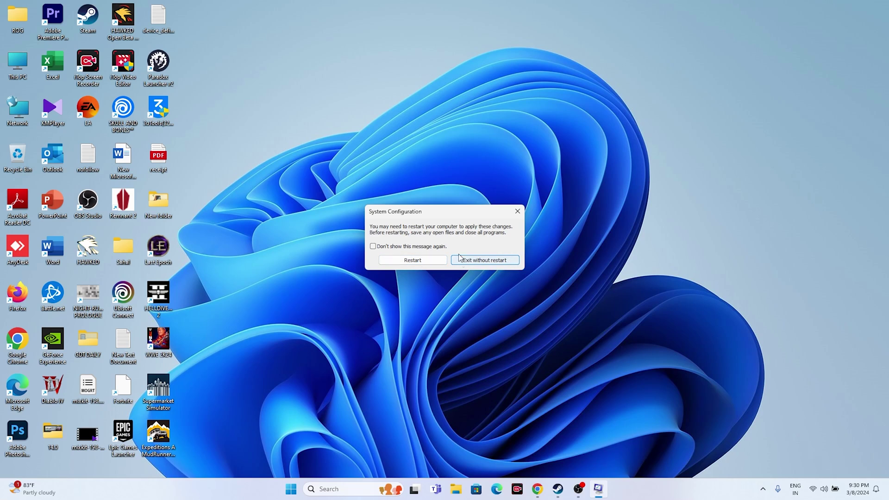
pyautogui.click(517, 212)
# Open the WWE 2K24 properties in Steam and ready the launch options for editing.
pyautogui.click(569, 489)
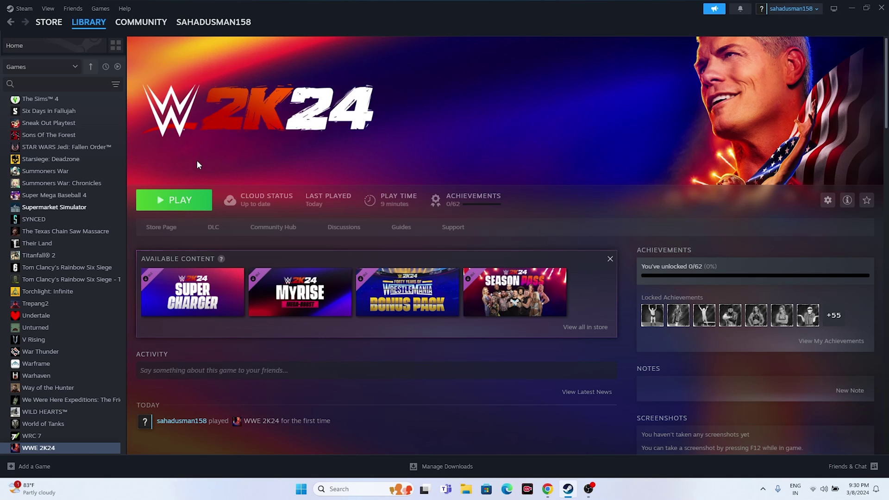
pyautogui.rightClick(83, 447)
pyautogui.click(111, 437)
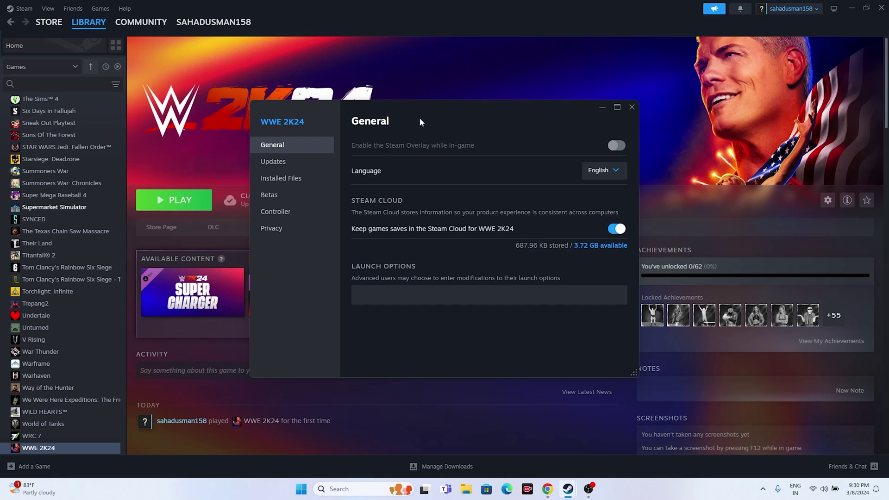
pyautogui.moveTo(419, 118); pyautogui.dragTo(462, 140)
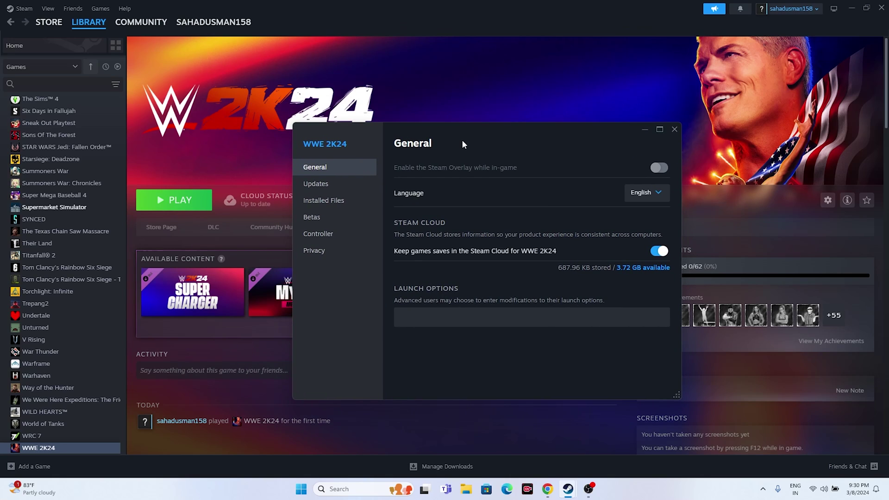
pyautogui.click(461, 312)
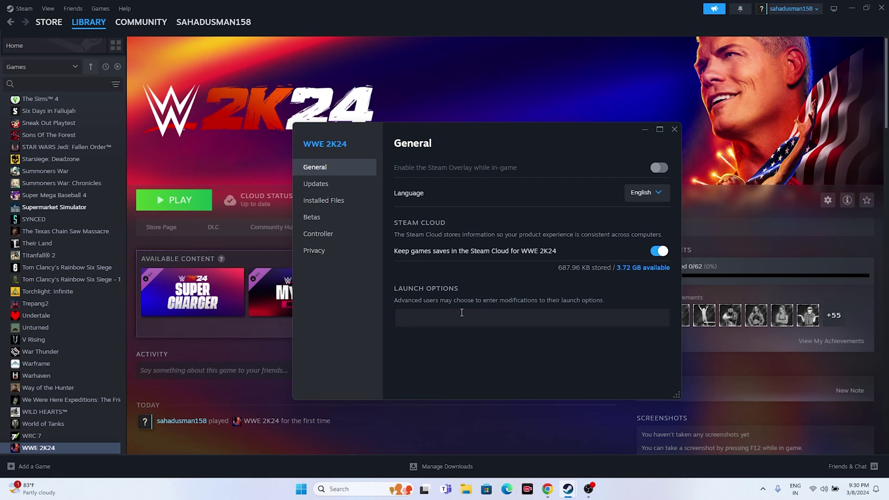
# Try -DX11 and another DirectX launch option for WWE 2K24, delete the text and close the game properties.
pyautogui.write('-DX11')
pyautogui.press('BackSpace')
pyautogui.press('BackSpace')
pyautogui.press('BackSpace')
pyautogui.press('BackSpace')
pyautogui.press('BackSpace')
pyautogui.write('-dx112')
pyautogui.press('BackSpace')
pyautogui.press('BackSpace')
pyautogui.press('BackSpace')
pyautogui.press('BackSpace')
pyautogui.click(675, 129)
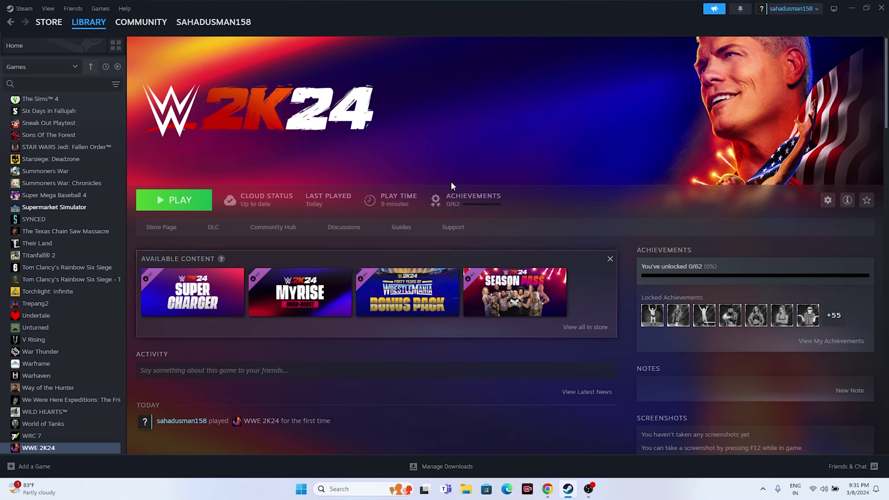
# View the running processes in Task Manager, close it and switch back to Steam.
pyautogui.click(851, 8)
pyautogui.rightClick(301, 489)
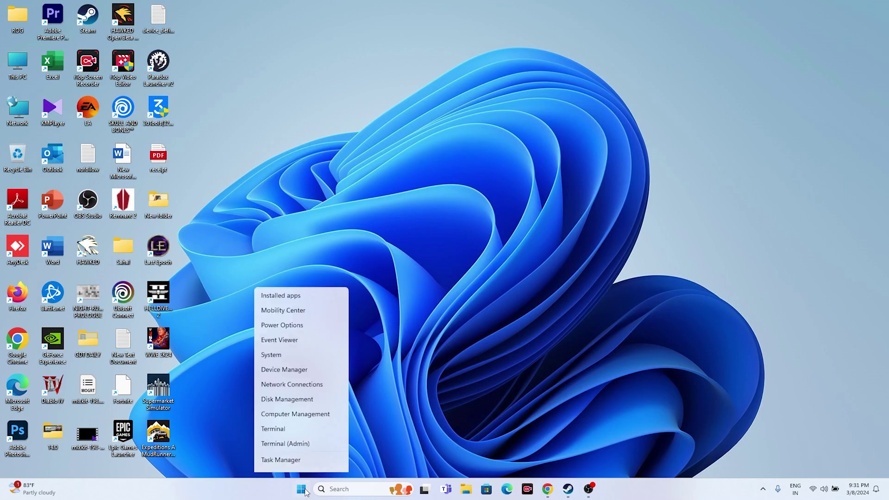
pyautogui.click(304, 376)
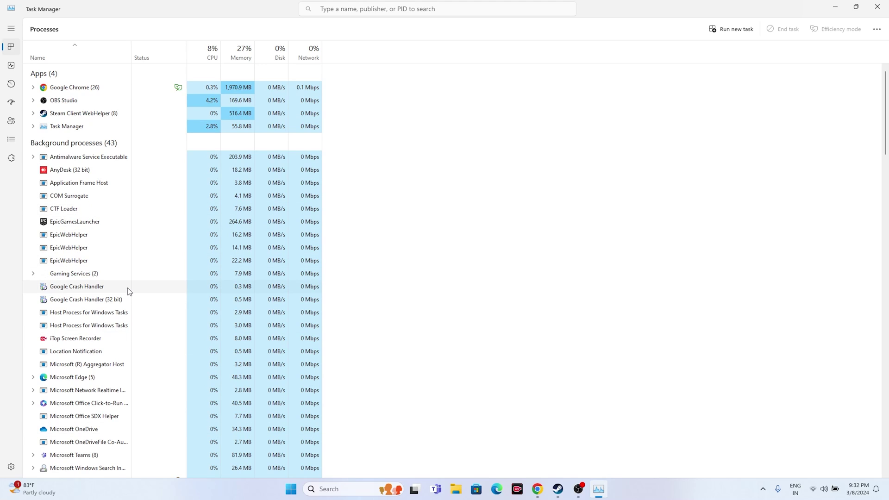
pyautogui.click(877, 7)
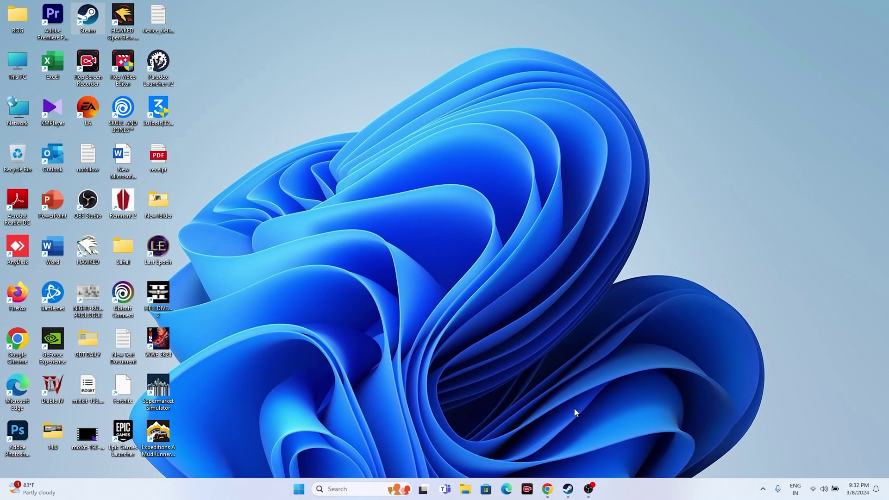
pyautogui.click(567, 489)
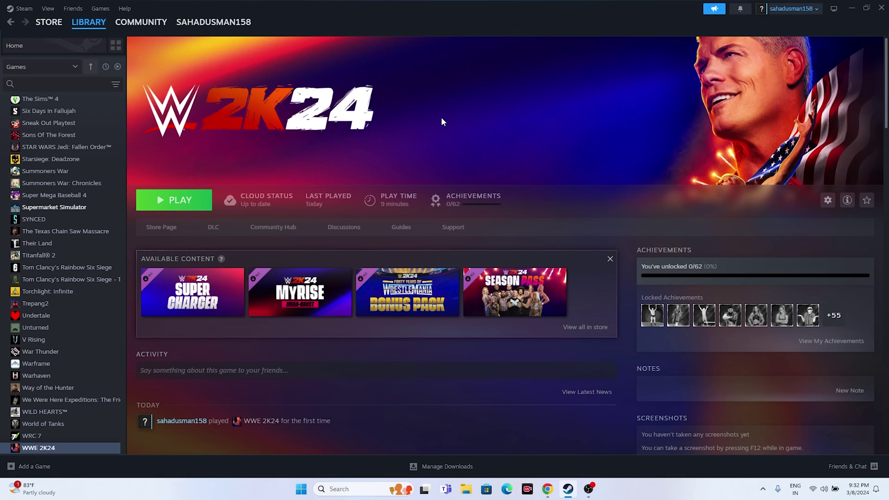
# Minimize Steam, open the Windows Graphics settings and look through the list of apps with custom options.
pyautogui.click(866, 8)
pyautogui.click(767, 134)
pyautogui.click(340, 488)
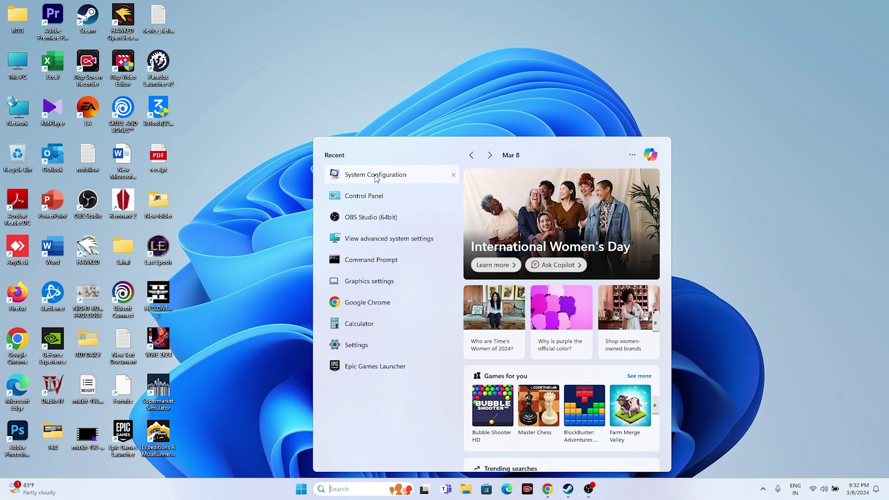
pyautogui.click(380, 281)
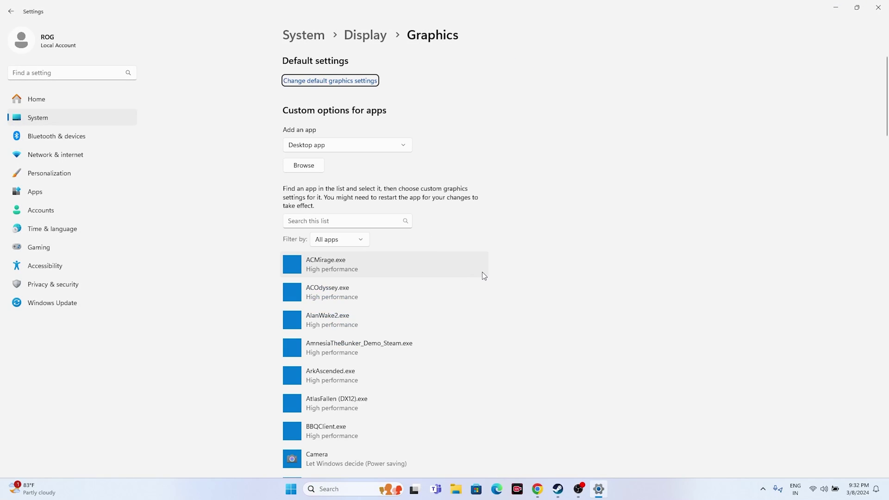
pyautogui.scroll(-5, 483, 229)
pyautogui.scroll(5, 452, 312)
pyautogui.scroll(-13, 578, 254)
pyautogui.scroll(13, 577, 252)
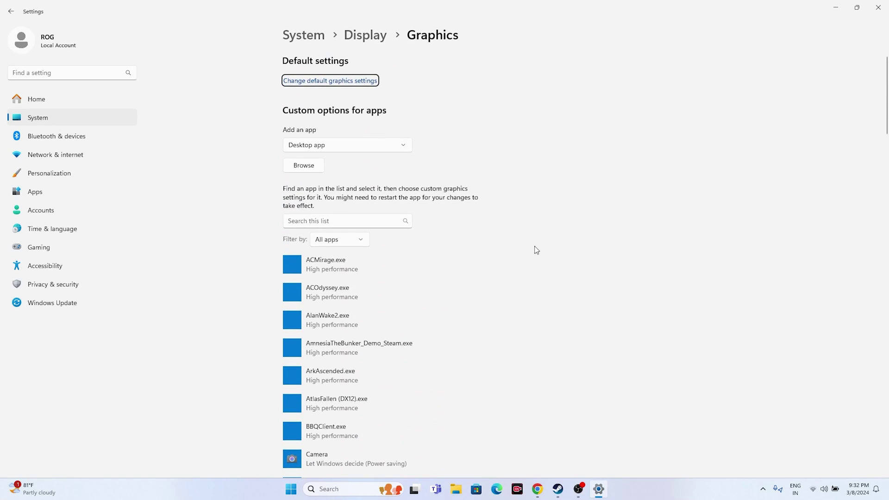
# Start adding a desktop app to the custom graphics list and browse to the Steam folder in C:\Program Files (x86).
pyautogui.click(302, 167)
pyautogui.scroll(-1, 44, 174)
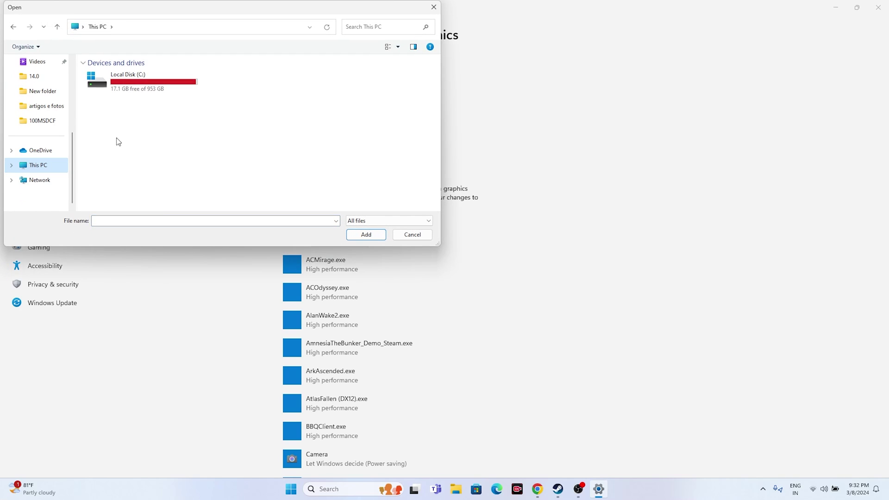
pyautogui.doubleClick(159, 80)
pyautogui.doubleClick(131, 162)
pyautogui.scroll(-5, 125, 158)
pyautogui.doubleClick(113, 171)
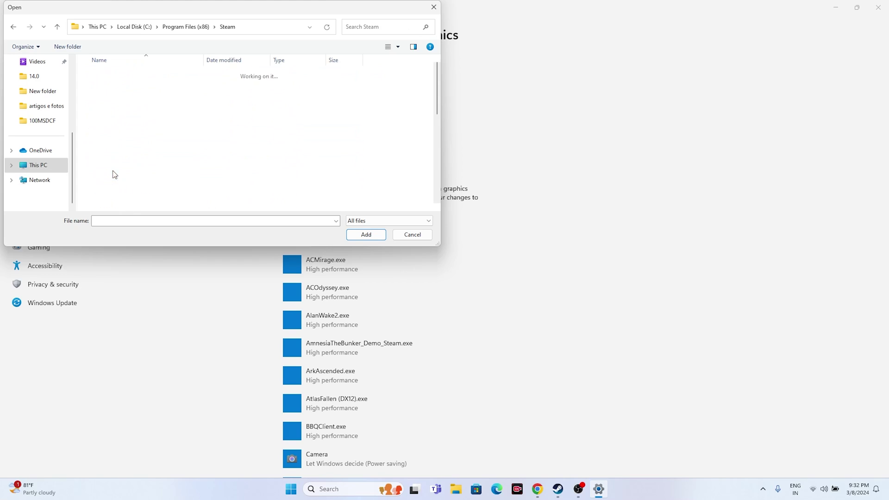
# Open the WWE 2K24 folder under steamapps\common and add WWE2K24_x64 to the graphics list.
pyautogui.scroll(-2, 123, 148)
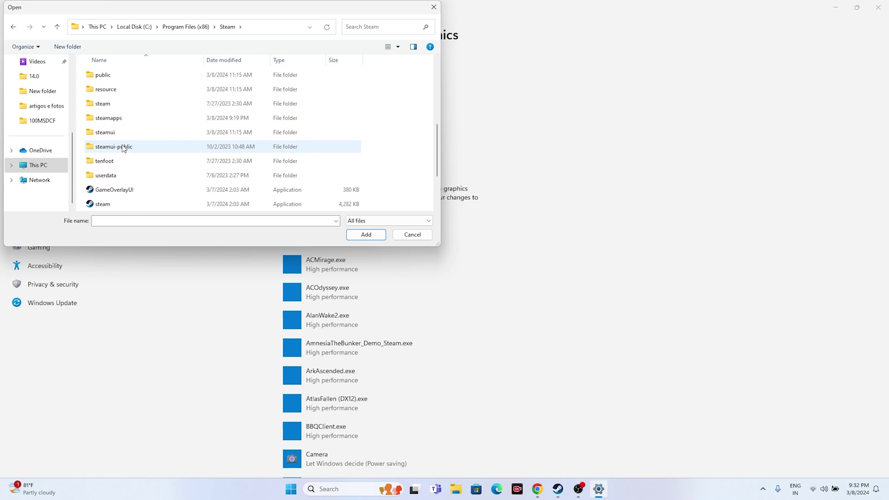
pyautogui.doubleClick(124, 118)
pyautogui.doubleClick(122, 80)
pyautogui.scroll(-13, 128, 130)
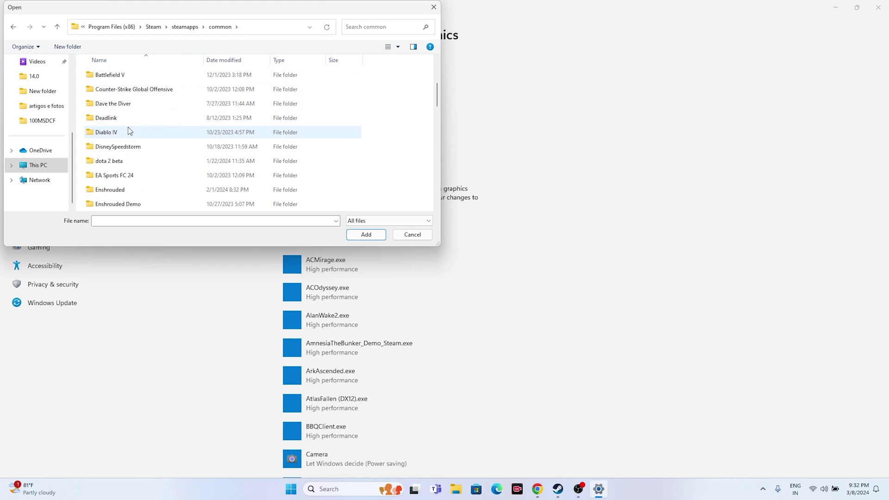
pyautogui.scroll(-5, 128, 126)
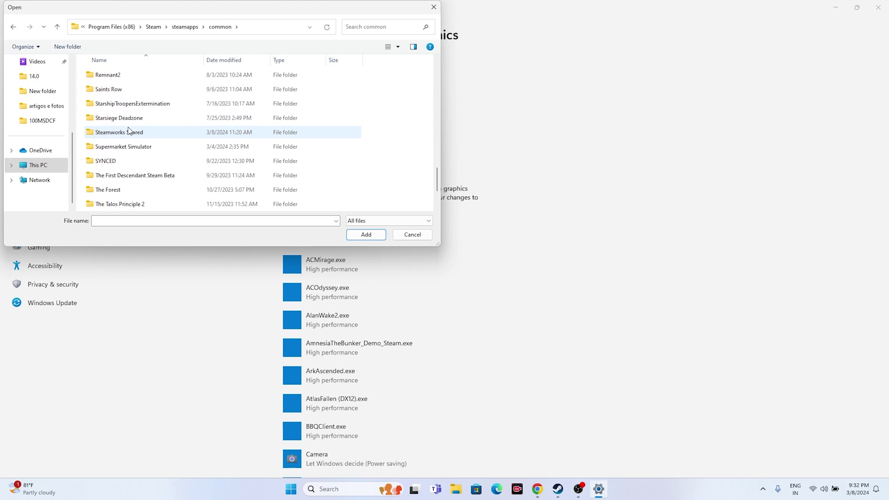
pyautogui.doubleClick(122, 204)
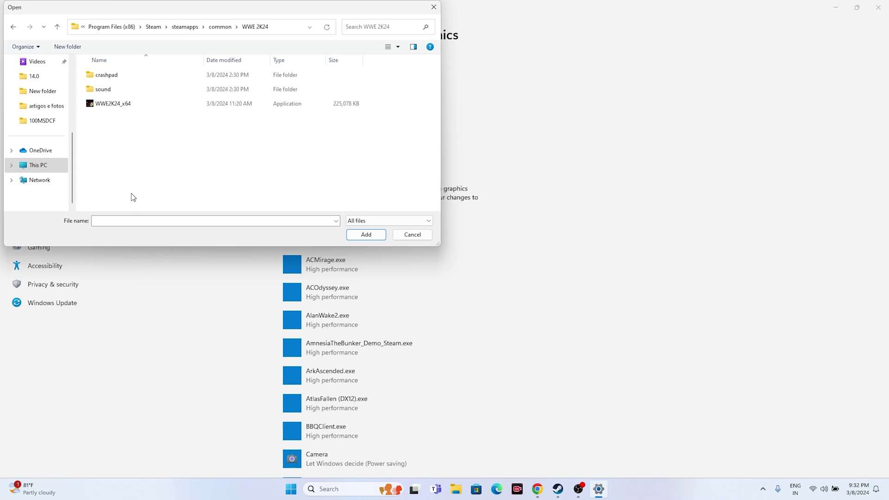
pyautogui.click(121, 107)
pyautogui.click(355, 239)
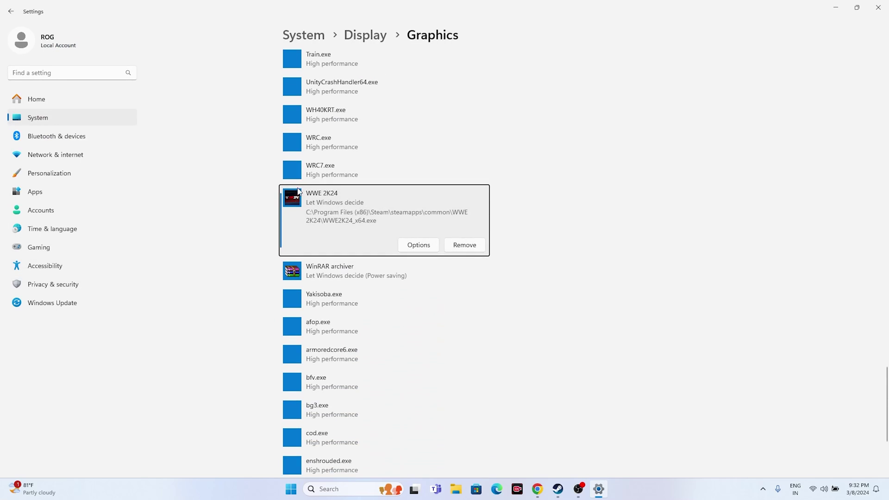
# Set the WWE 2K24 graphics preference to High performance, save it and close Settings.
pyautogui.click(419, 244)
pyautogui.click(367, 239)
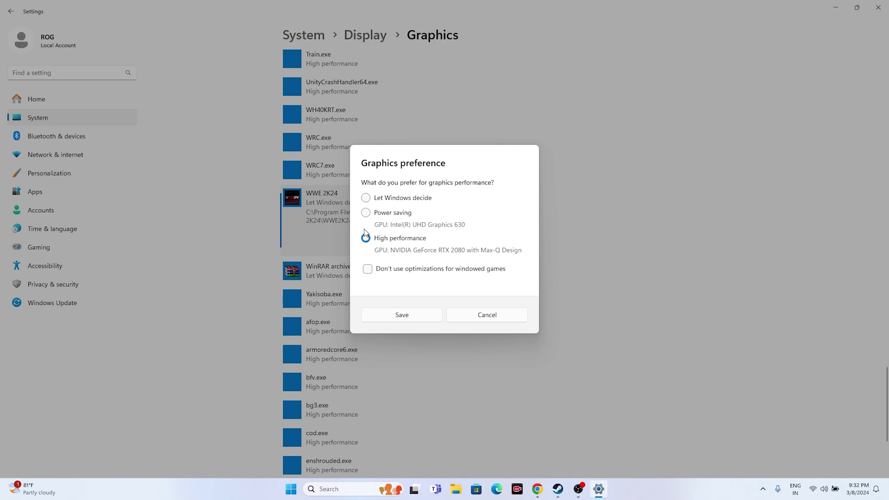
pyautogui.click(388, 315)
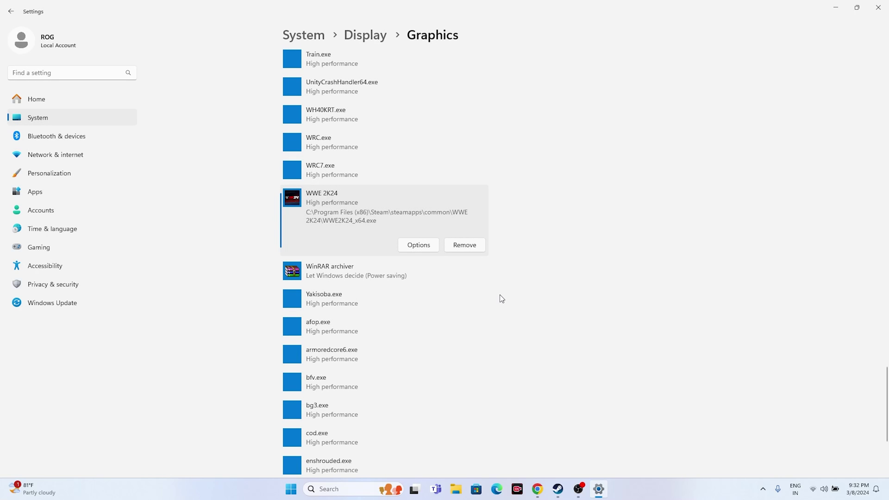
pyautogui.click(878, 8)
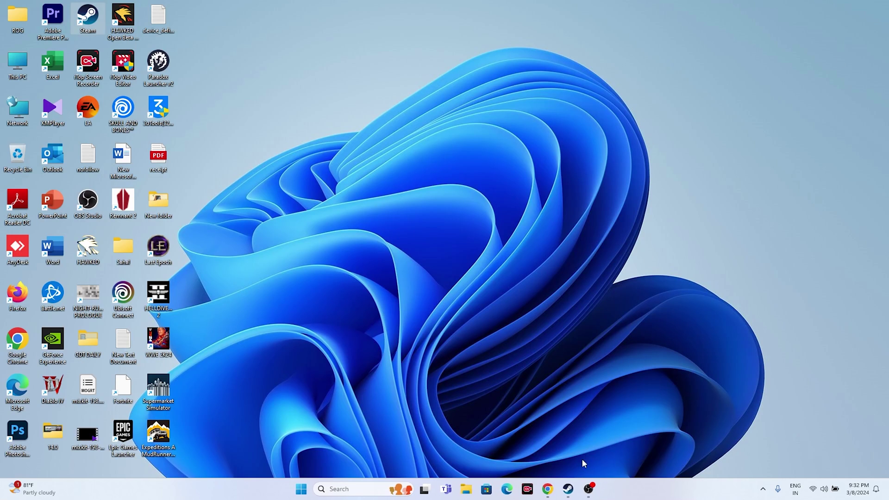
# Open the Virtual Memory dialog from the advanced system performance settings and choose a custom paging file size for drive C:.
pyautogui.click(571, 487)
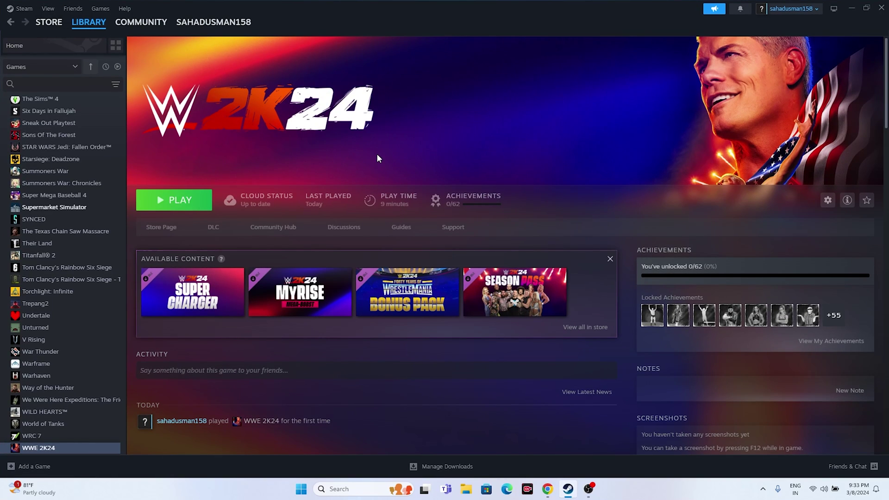
pyautogui.click(851, 8)
pyautogui.click(350, 487)
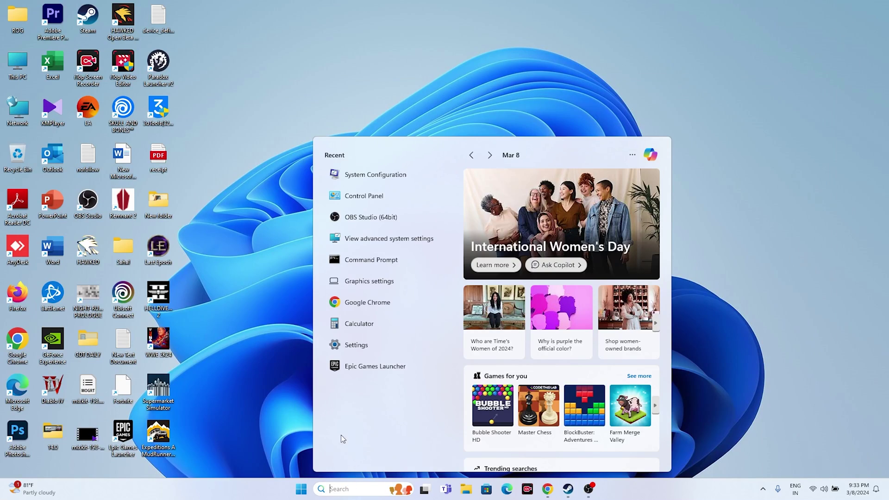
pyautogui.click(374, 238)
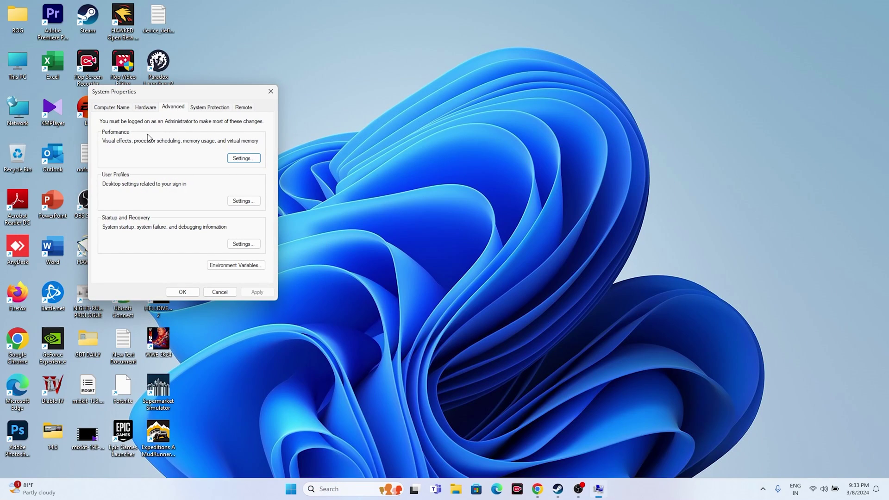
pyautogui.click(242, 159)
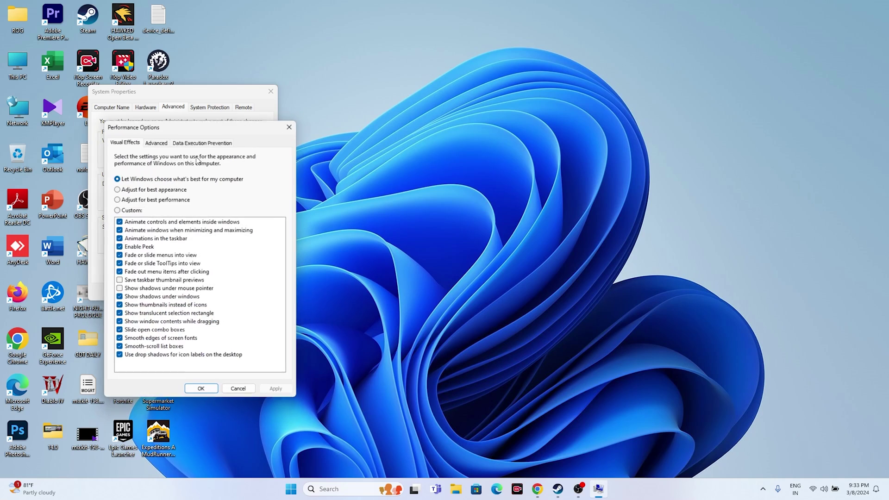
pyautogui.click(156, 143)
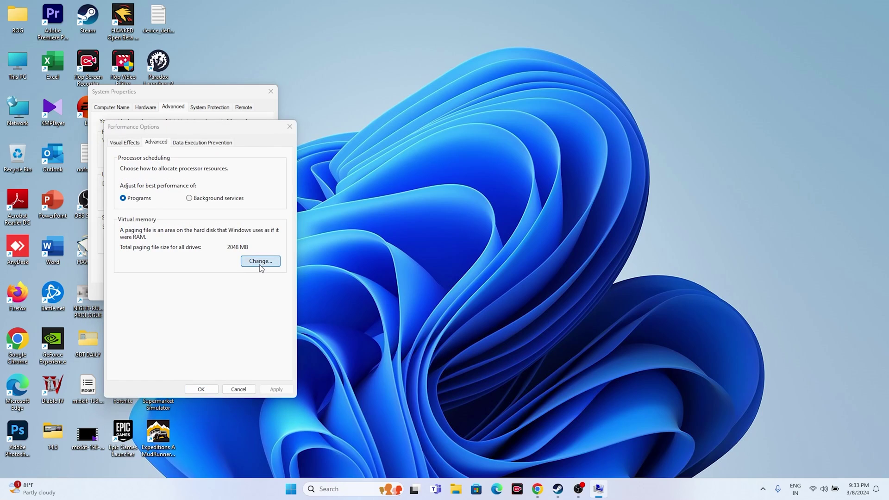
pyautogui.click(259, 260)
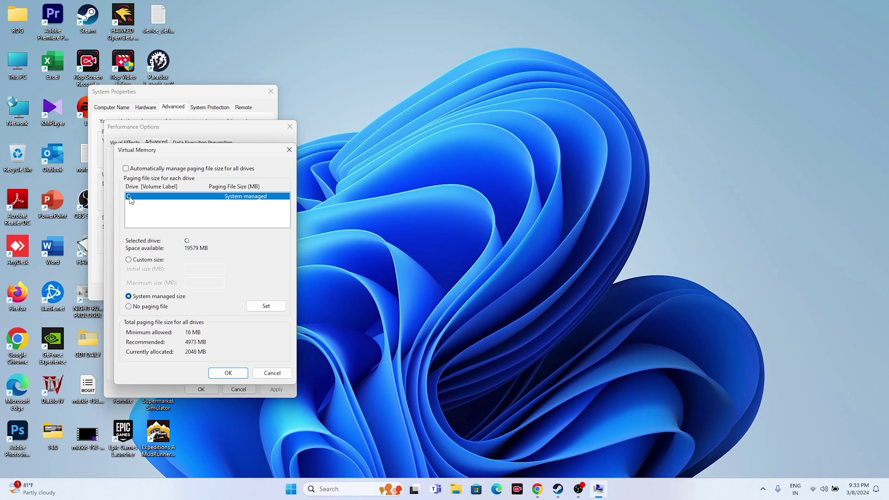
pyautogui.click(130, 260)
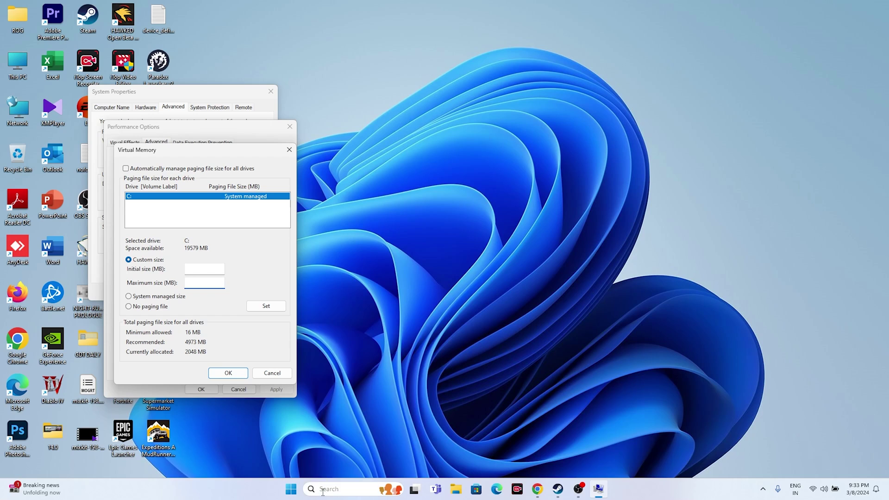
# Open Calculator and multiply 32 by 1024 to convert the RAM size to MB.
pyautogui.moveTo(322, 488)
pyautogui.click(363, 332)
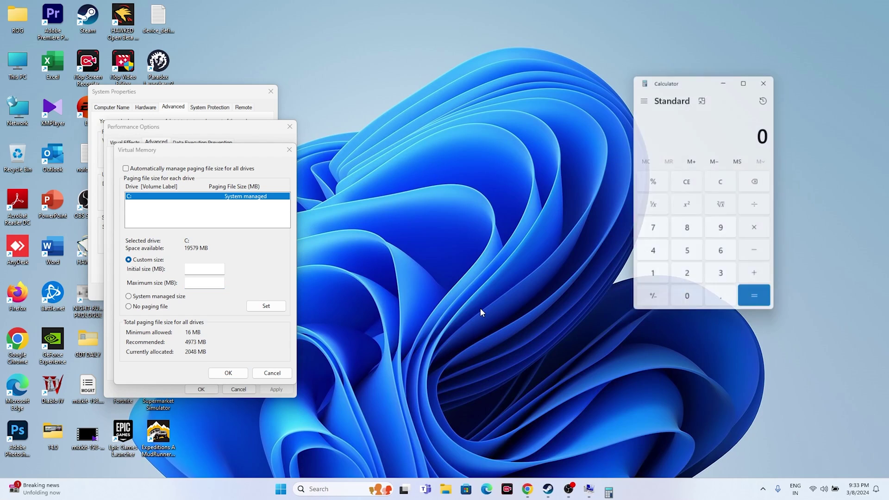
pyautogui.click(720, 280)
pyautogui.click(688, 283)
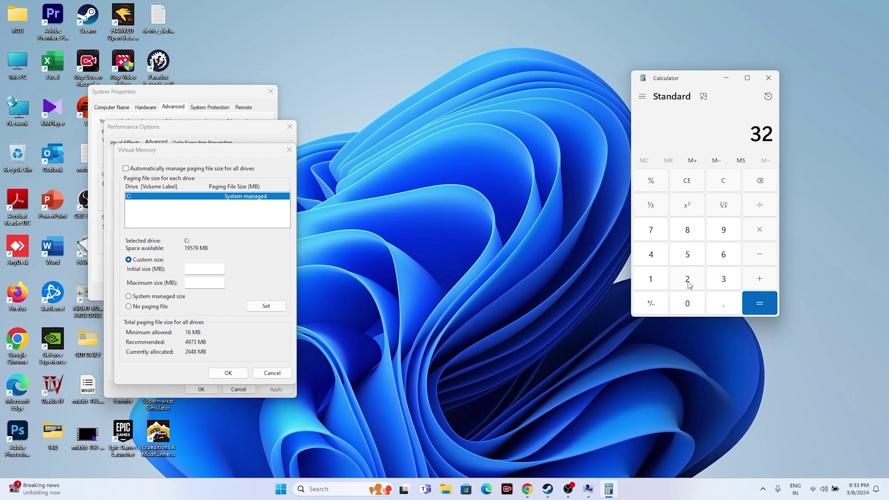
pyautogui.click(757, 231)
pyautogui.click(657, 277)
pyautogui.click(676, 299)
pyautogui.click(686, 280)
pyautogui.click(651, 255)
pyautogui.click(751, 296)
# Multiply the calculated RAM size by 1.5 to get the initial paging file size.
pyautogui.click(759, 236)
pyautogui.click(673, 280)
pyautogui.click(759, 183)
pyautogui.click(655, 277)
pyautogui.click(715, 303)
pyautogui.click(698, 262)
pyautogui.click(759, 303)
# Copy the calculated value 49,152 into the initial size of the custom paging file.
pyautogui.moveTo(717, 129); pyautogui.dragTo(773, 134)
pyautogui.rightClick(770, 136)
pyautogui.click(784, 144)
pyautogui.rightClick(211, 270)
pyautogui.click(230, 311)
pyautogui.click(208, 283)
# Clear Calculator, multiply 32 by 1024 again and multiply that result by 3.
pyautogui.click(695, 181)
pyautogui.click(723, 278)
pyautogui.click(687, 278)
pyautogui.click(760, 229)
pyautogui.click(650, 278)
pyautogui.click(687, 303)
pyautogui.click(687, 279)
pyautogui.click(653, 255)
pyautogui.click(757, 301)
pyautogui.click(758, 228)
pyautogui.click(723, 279)
pyautogui.click(759, 303)
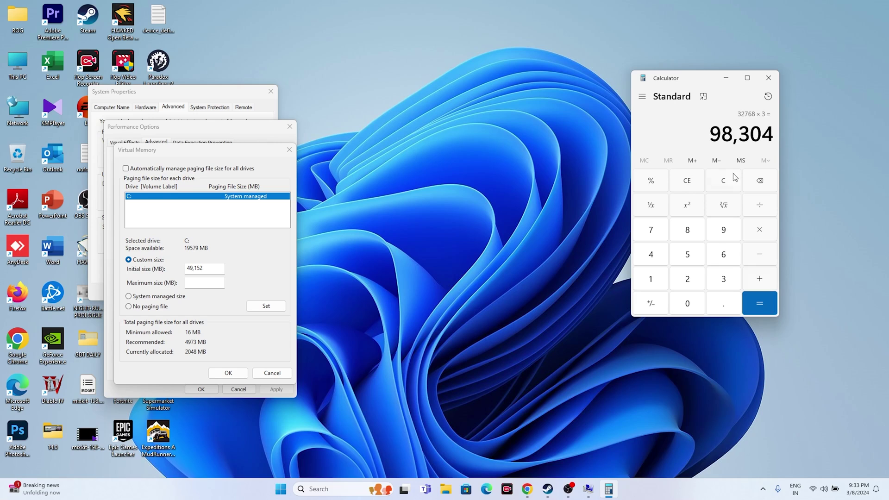
# Copy 98,304 into the maximum paging file size, confirm all the system dialogs and close Calculator.
pyautogui.rightClick(715, 135)
pyautogui.click(768, 144)
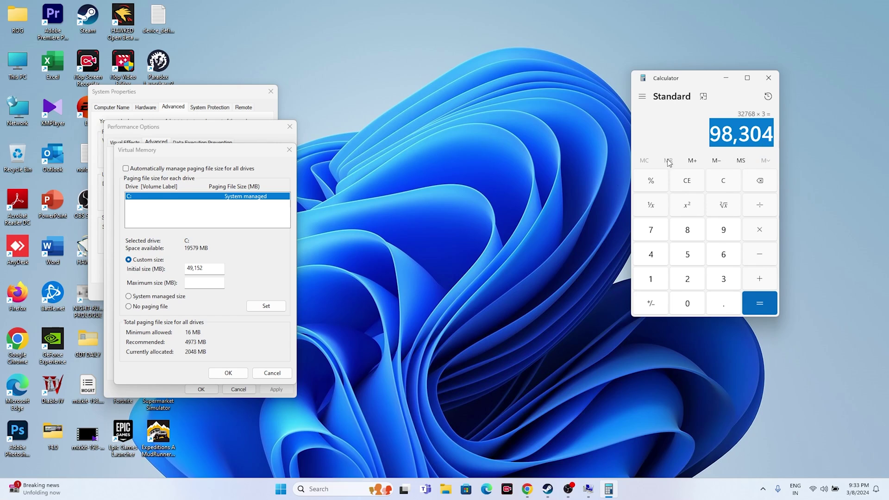
pyautogui.rightClick(197, 280)
pyautogui.click(218, 313)
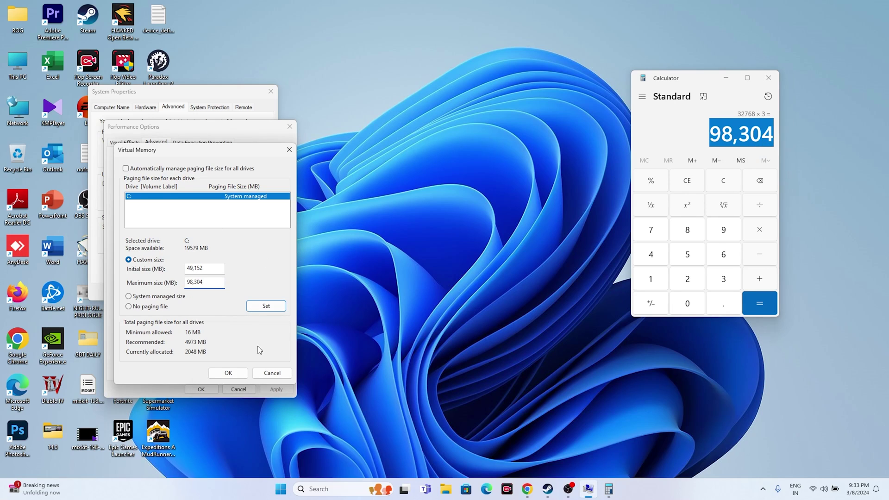
pyautogui.click(236, 373)
pyautogui.click(201, 388)
pyautogui.click(181, 290)
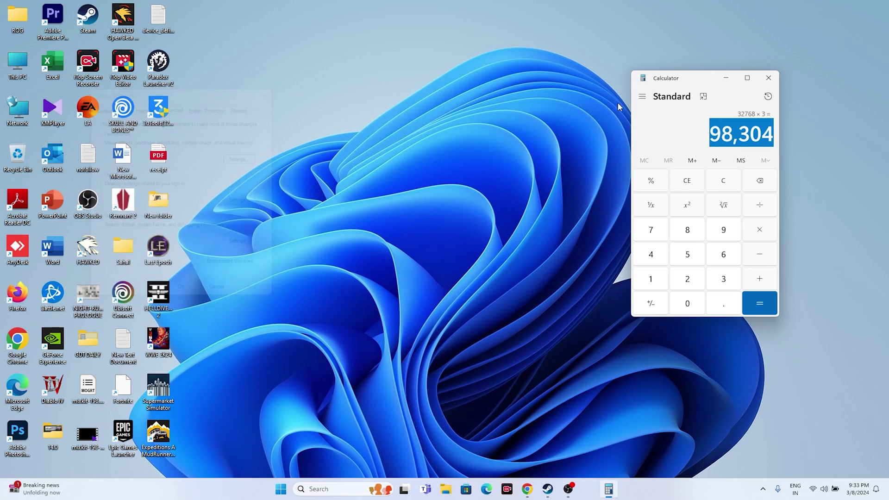
pyautogui.click(767, 80)
pyautogui.click(547, 489)
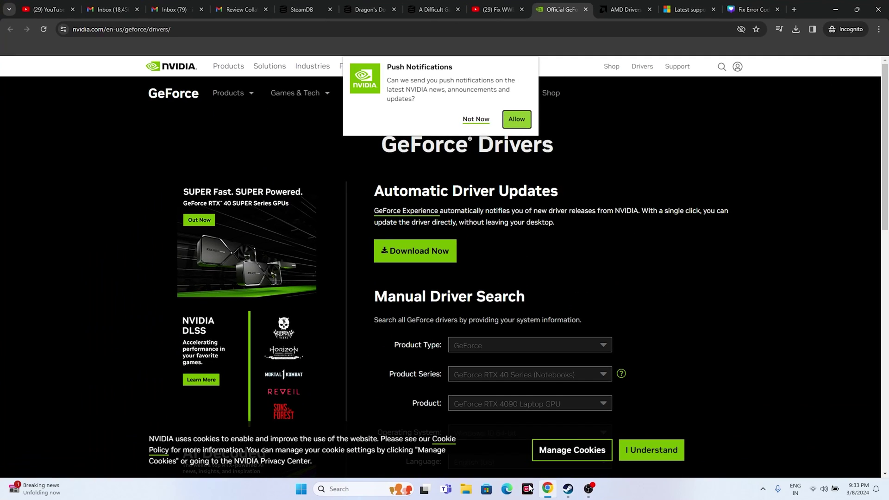
pyautogui.click(836, 9)
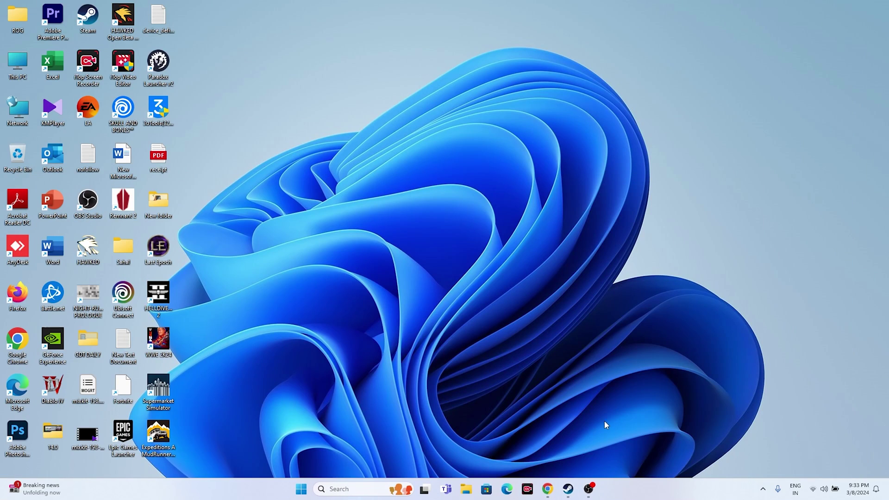
pyautogui.click(572, 489)
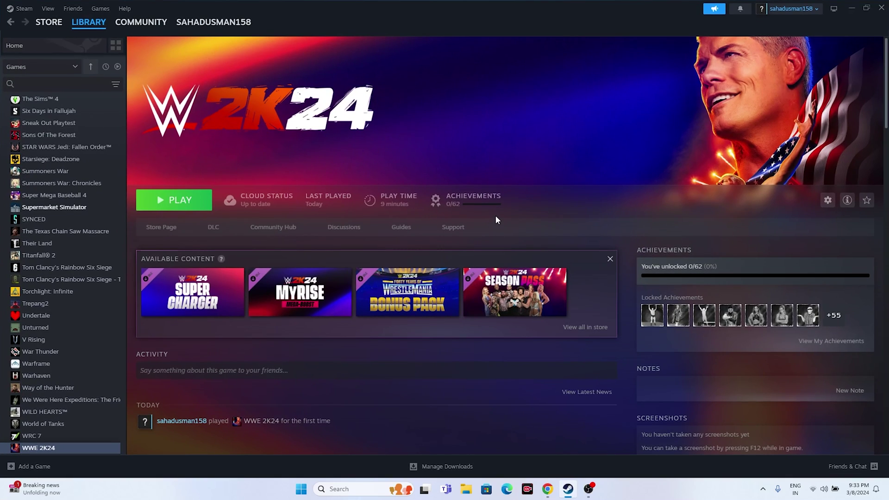
pyautogui.click(851, 8)
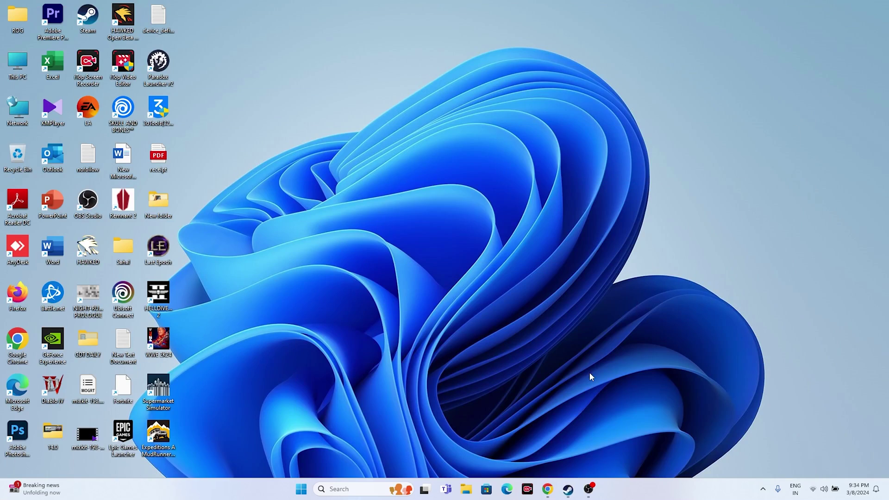
# Switch to the GeForce Drivers page in Chrome, decline its push notifications and view the AMD drivers page.
pyautogui.click(547, 488)
pyautogui.click(476, 119)
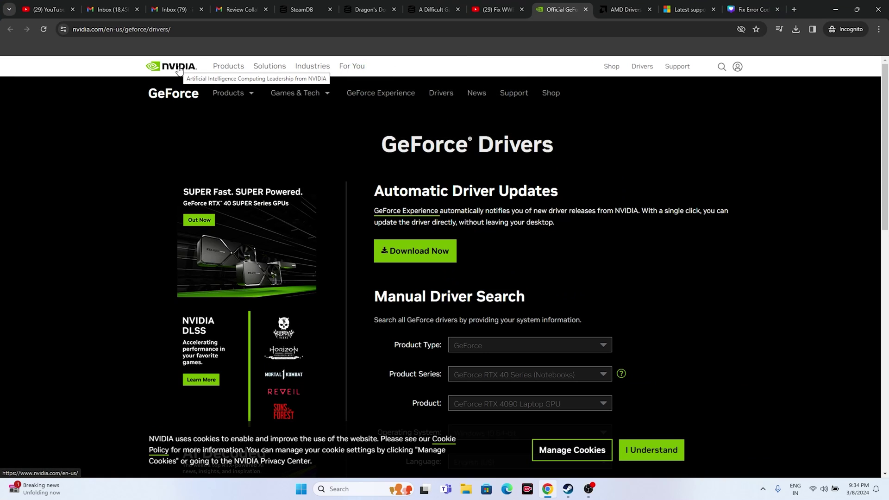
pyautogui.click(628, 3)
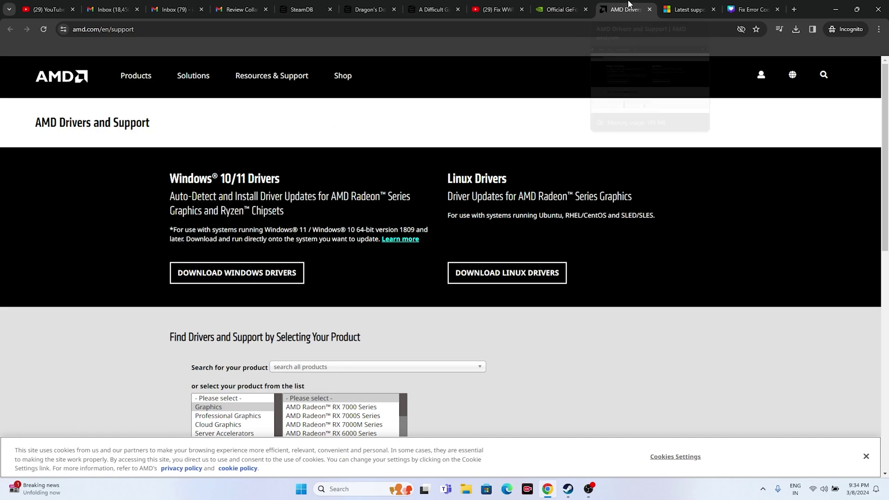
# Search GeForce drivers for the RTX 40 Series (Notebooks), GeForce RTX 4090 Laptop GPU, on Windows 11 in English (US).
pyautogui.click(561, 9)
pyautogui.scroll(-4, 676, 162)
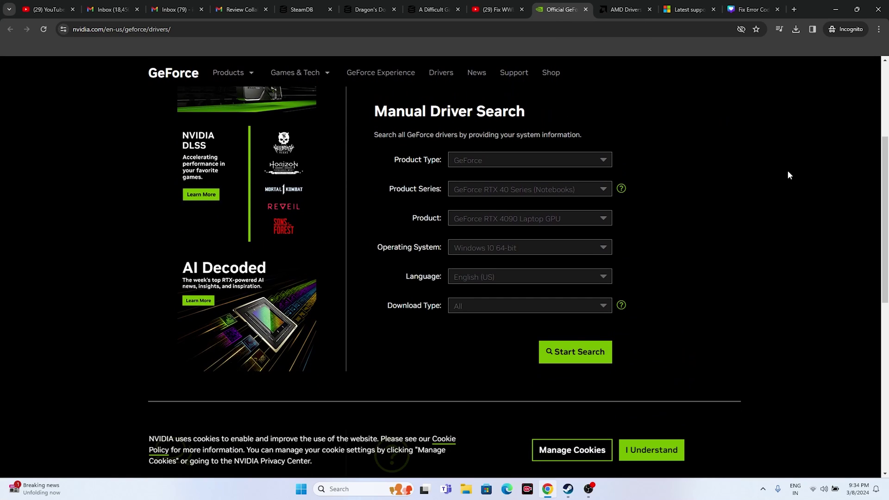
pyautogui.click(468, 161)
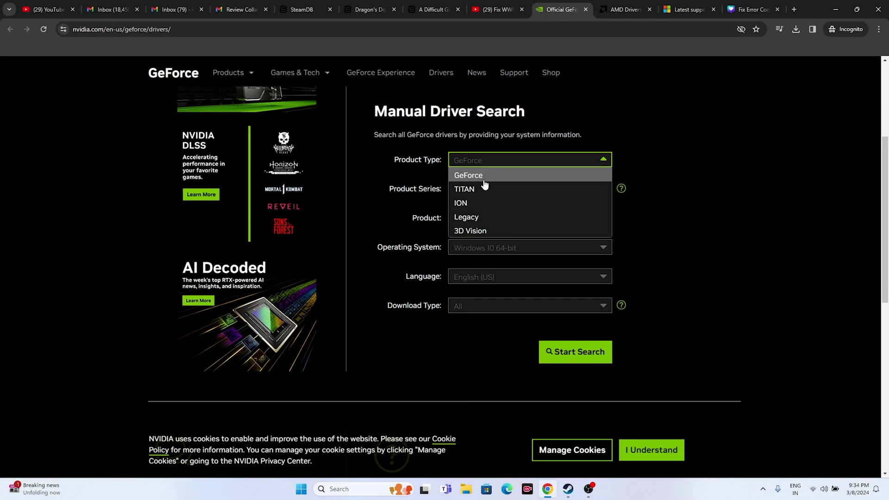
pyautogui.click(484, 176)
pyautogui.click(487, 191)
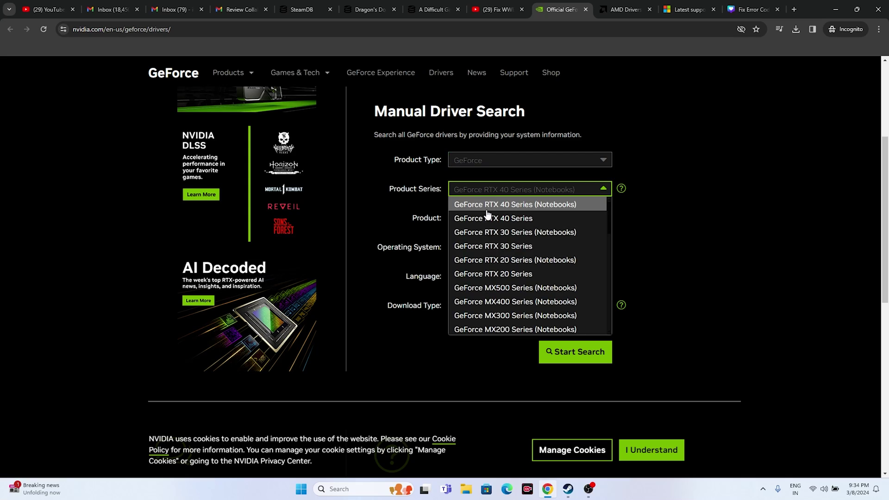
pyautogui.click(579, 204)
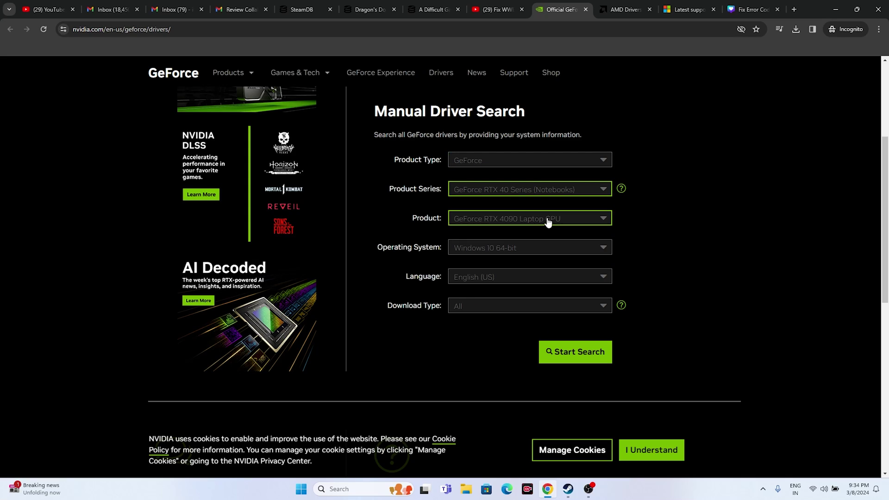
pyautogui.click(486, 248)
pyautogui.click(482, 278)
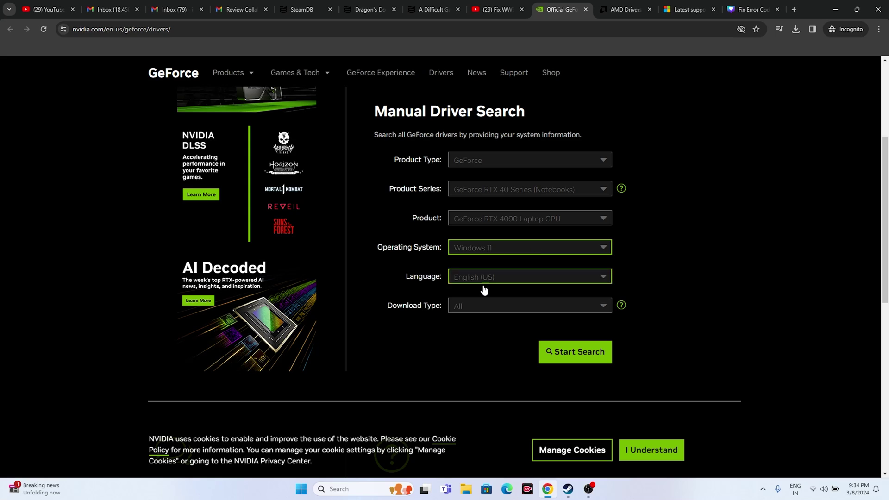
pyautogui.click(551, 352)
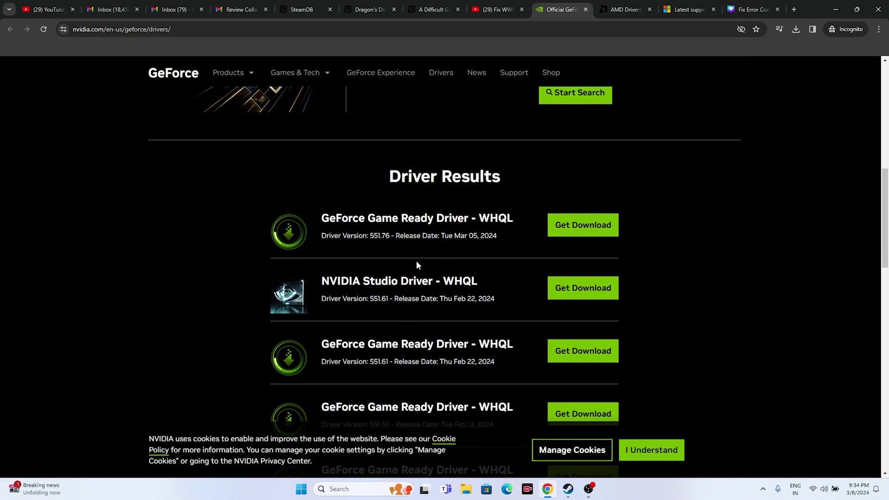
# Check the version and release date of the first GeForce Game Ready Driver in the results.
pyautogui.moveTo(370, 237); pyautogui.dragTo(386, 236)
pyautogui.click(442, 238)
pyautogui.moveTo(482, 236); pyautogui.dragTo(489, 237)
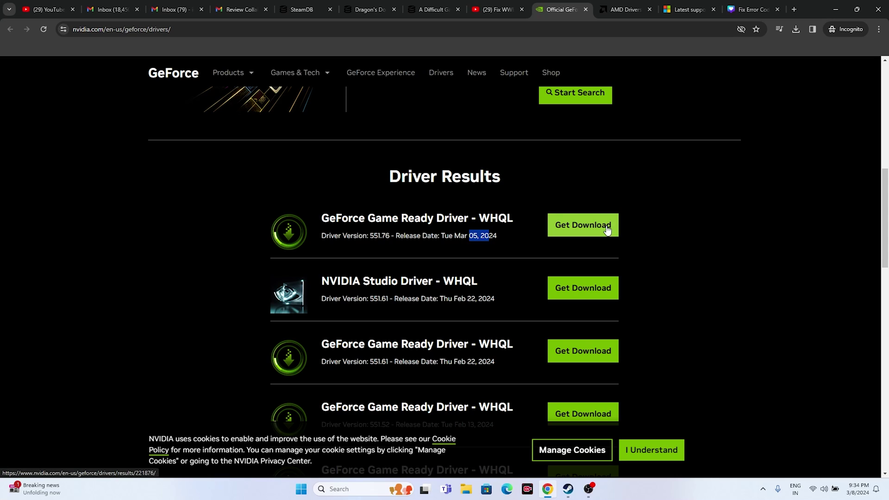
# View the Windows driver download option on AMD's support page and open the Radeon RX 7600M drivers page.
pyautogui.click(625, 9)
pyautogui.scroll(-4, 353, 224)
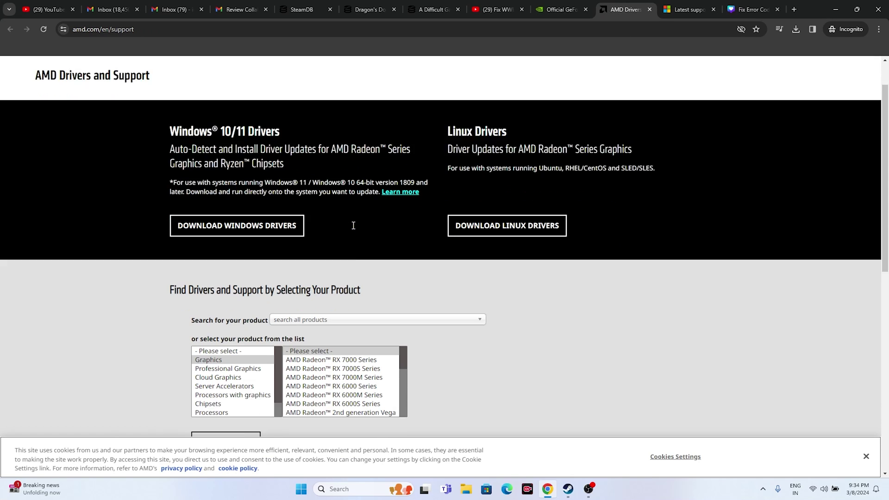
pyautogui.click(236, 223)
pyautogui.click(315, 238)
pyautogui.click(426, 223)
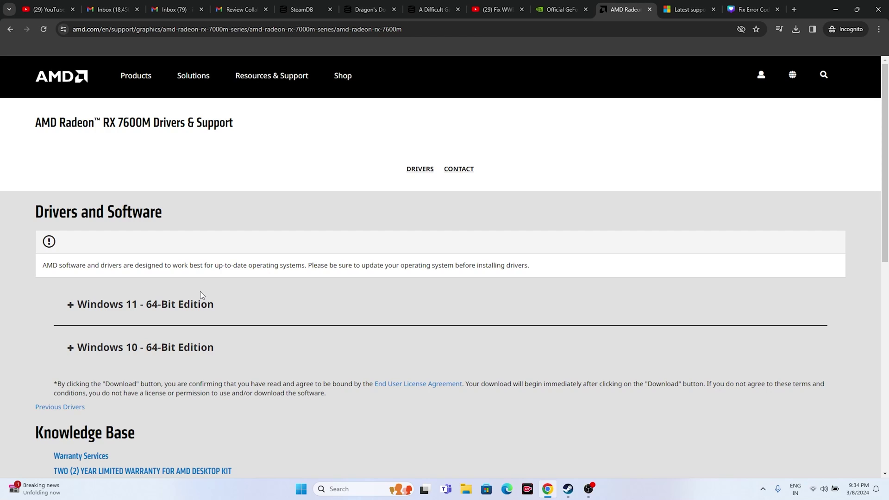
# Examine the x64 and x86 download links on Microsoft's Visual C++ Redistributable latest supported downloads page.
pyautogui.click(694, 7)
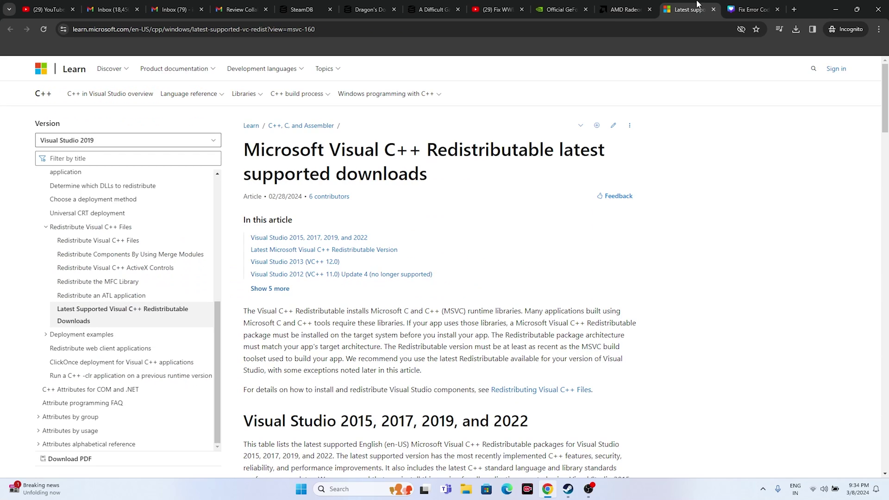
pyautogui.moveTo(434, 181); pyautogui.dragTo(259, 155)
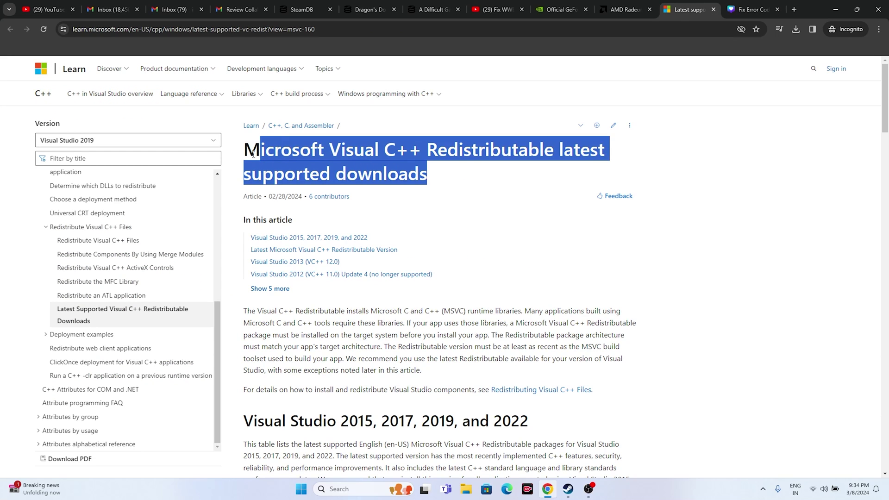
pyautogui.click(476, 175)
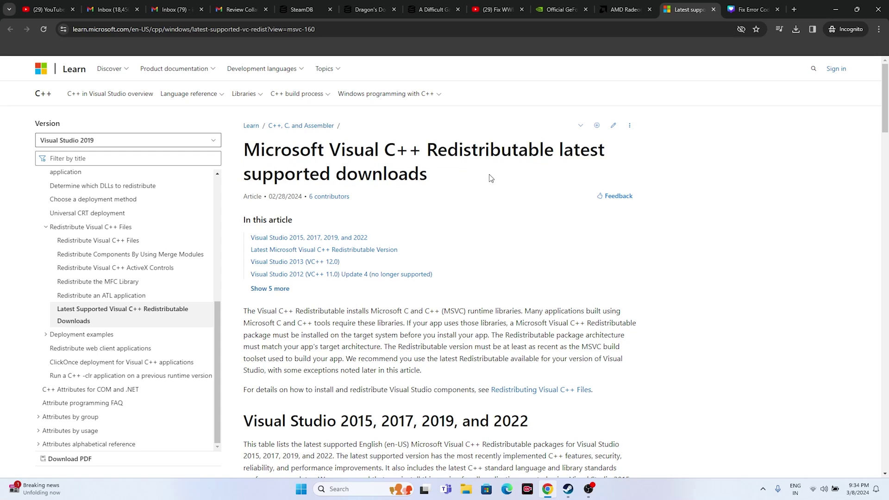
pyautogui.scroll(-10, 278, 327)
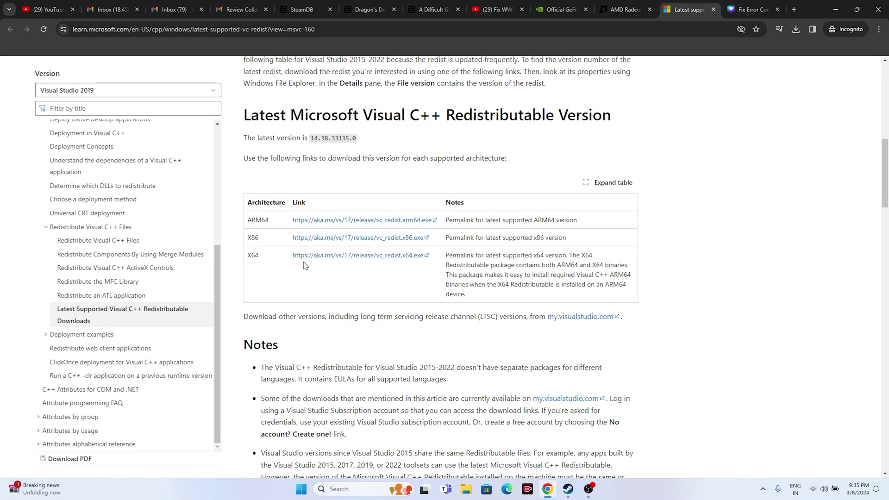
pyautogui.moveTo(293, 257); pyautogui.dragTo(430, 258)
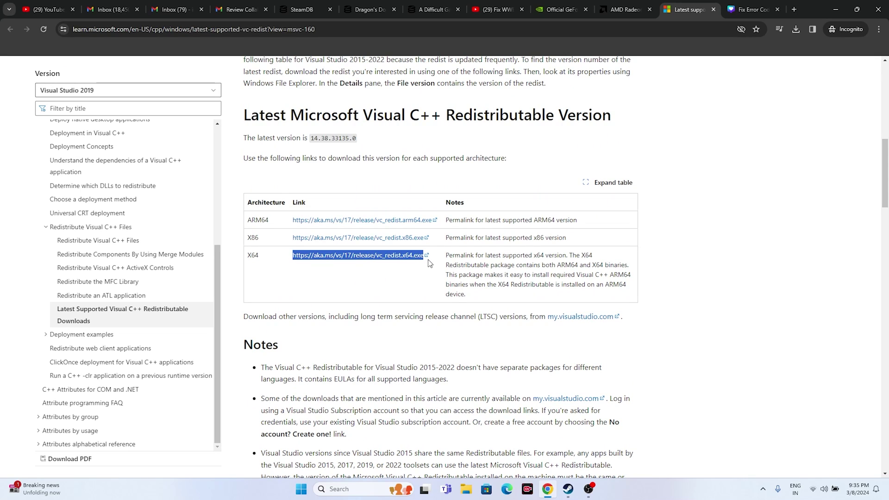
pyautogui.click(391, 280)
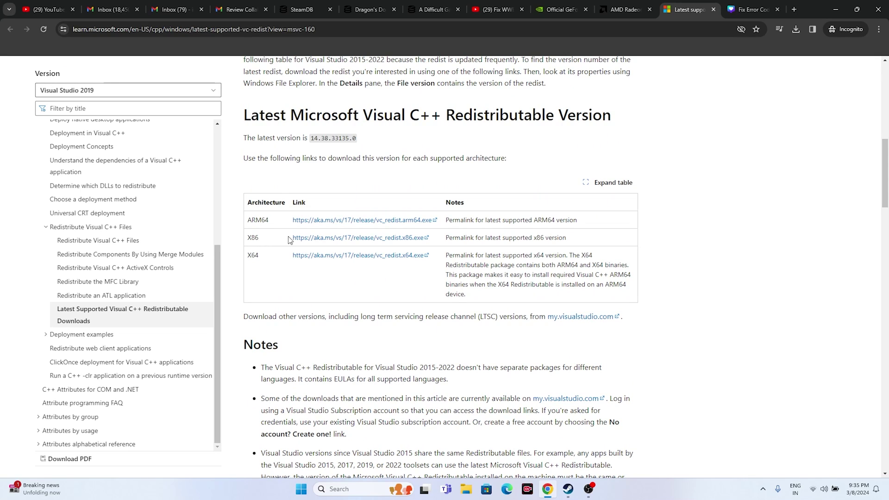
pyautogui.moveTo(286, 240); pyautogui.dragTo(424, 239)
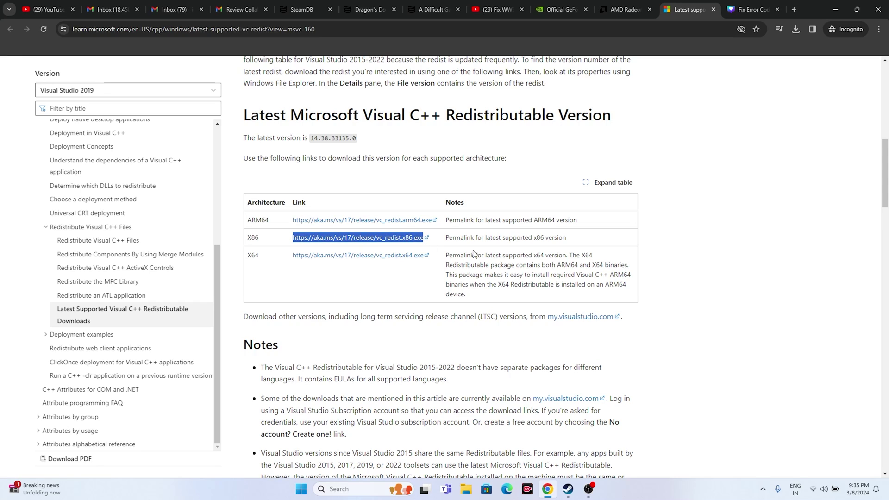
pyautogui.click(761, 276)
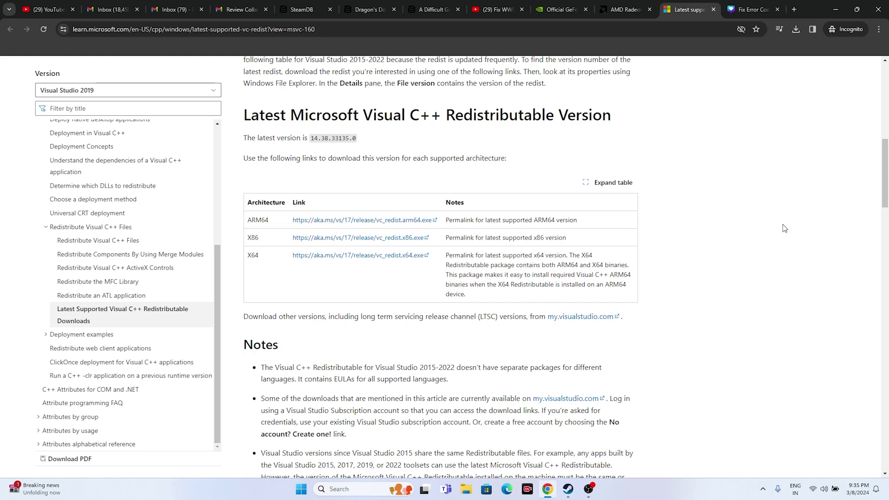
# Minimize Chrome and open Windows Settings through the system search.
pyautogui.click(835, 8)
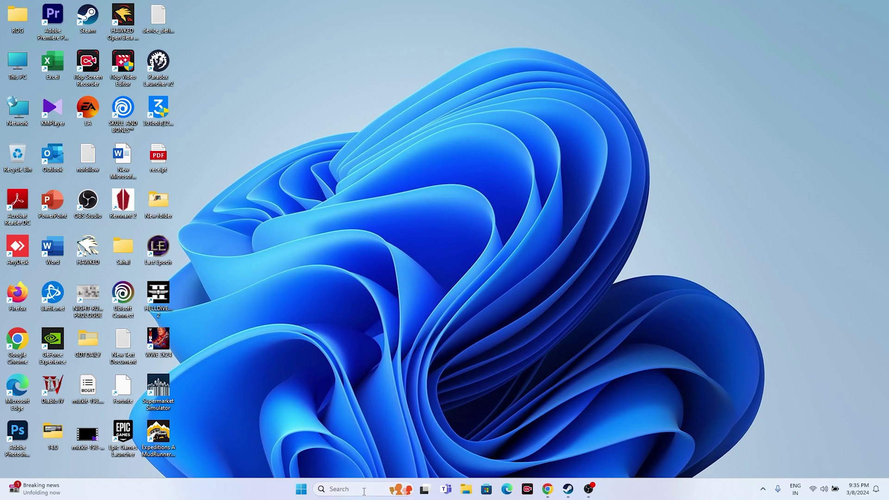
pyautogui.click(345, 489)
pyautogui.click(359, 346)
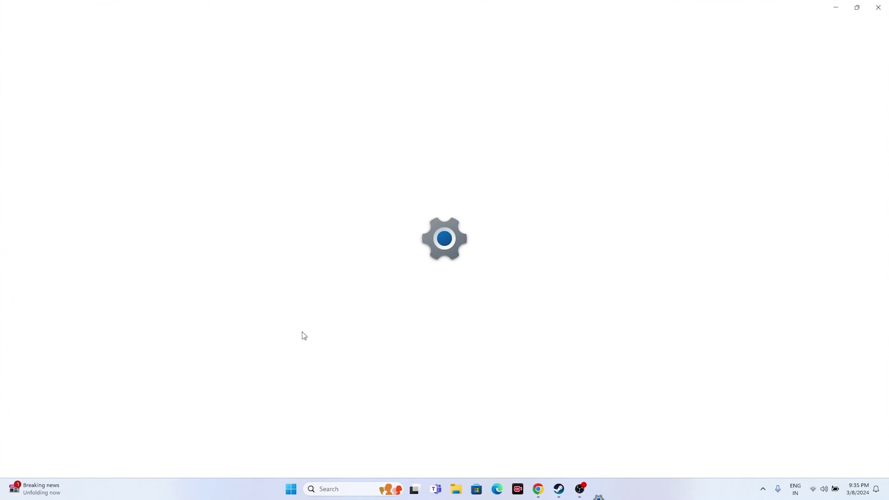